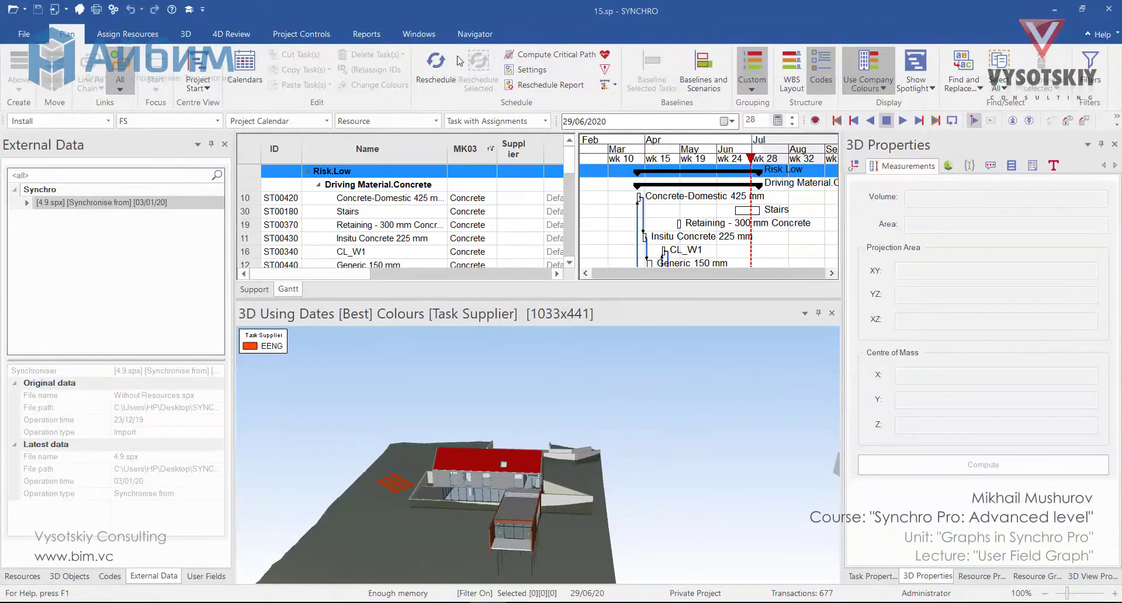
Step: Show the User Field Graph below the Gantt chart and enlarge the area it occupies
click(418, 34)
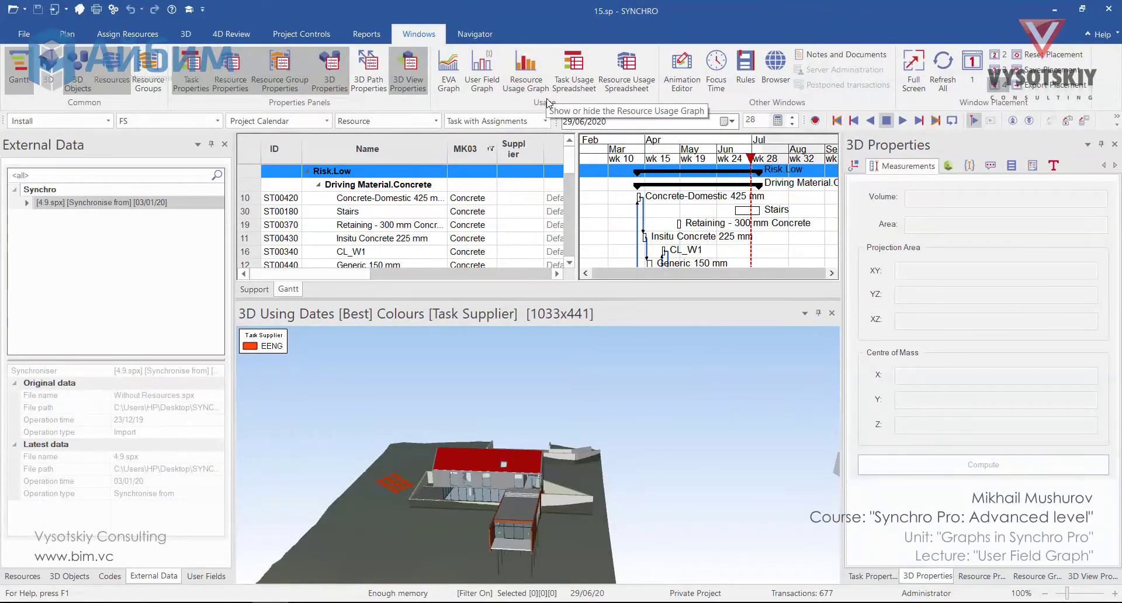
click(499, 86)
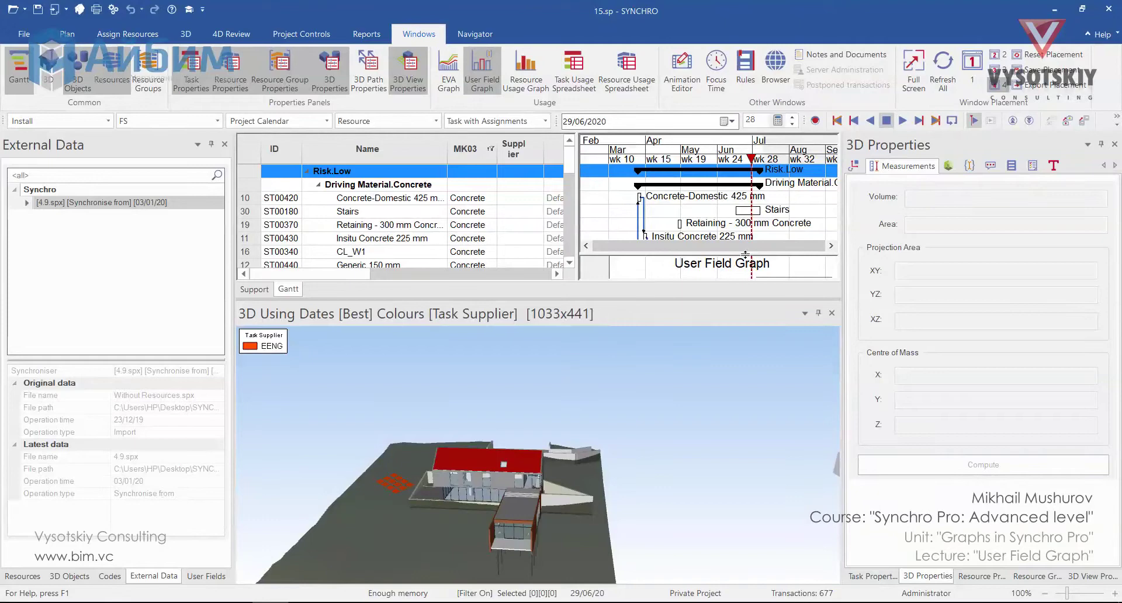
drag(747, 256, 748, 219)
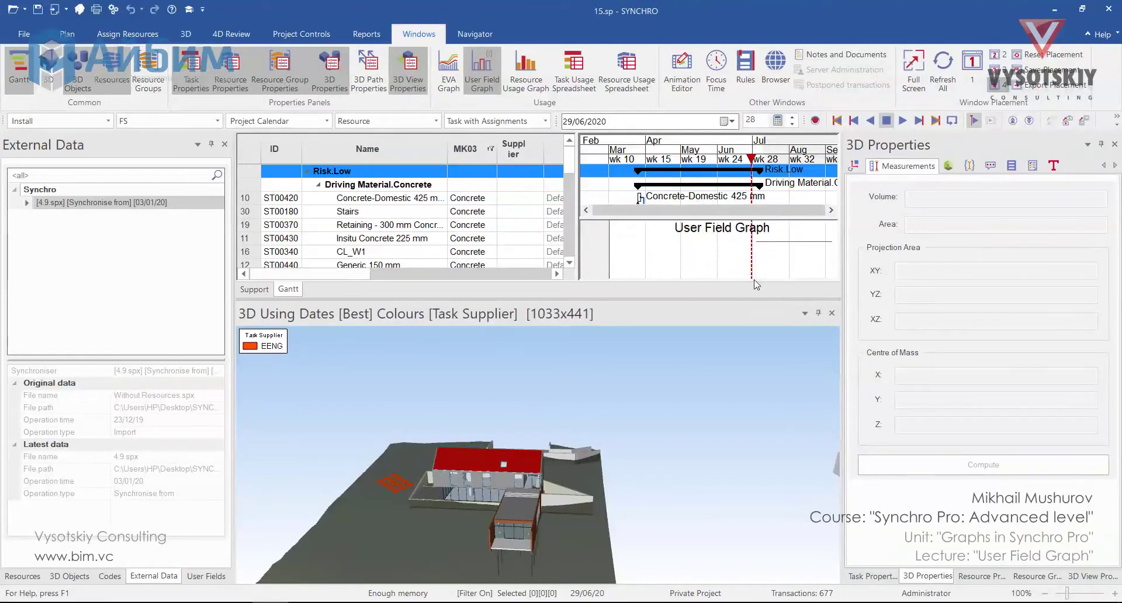
drag(753, 299, 753, 390)
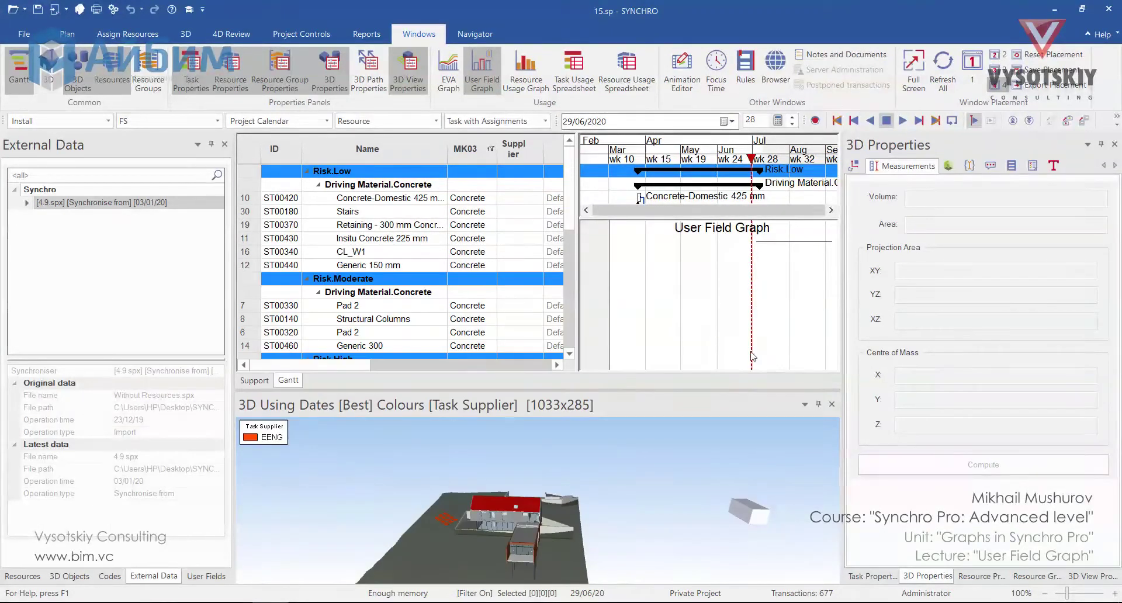
right_click(704, 289)
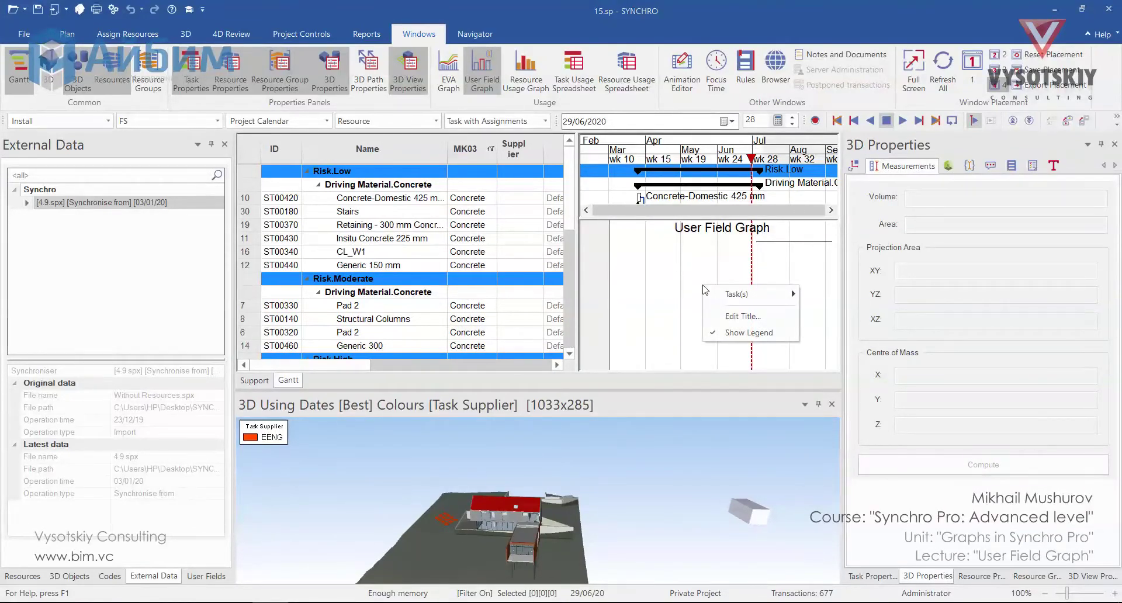
mouse_move(720, 297)
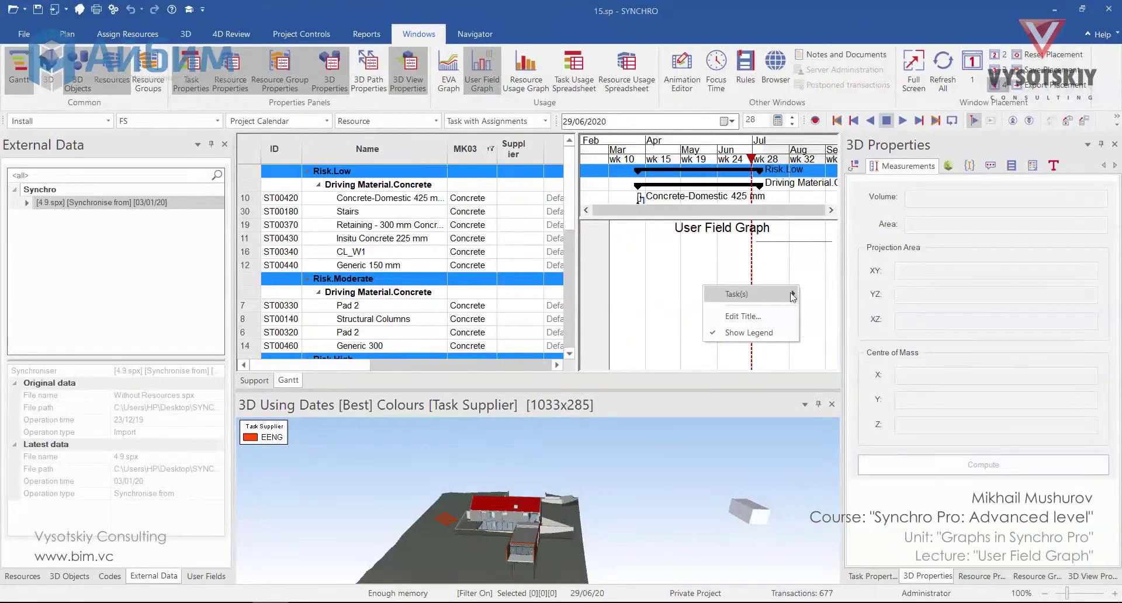
click(772, 330)
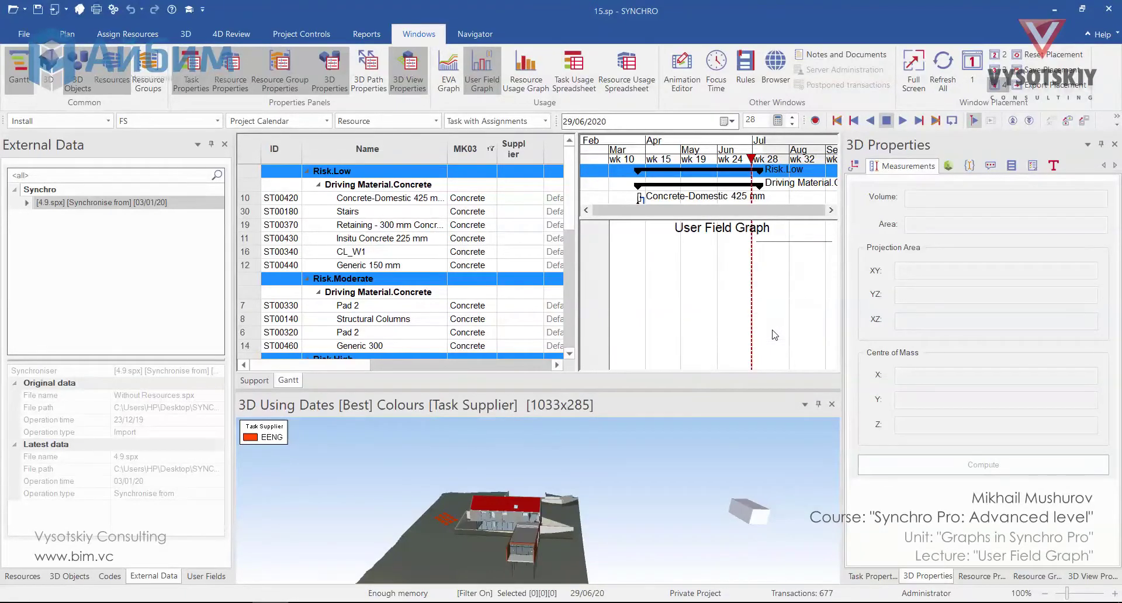
Step: Clear all filters from the task table and review the tasks by their MK03 material
right_click(476, 153)
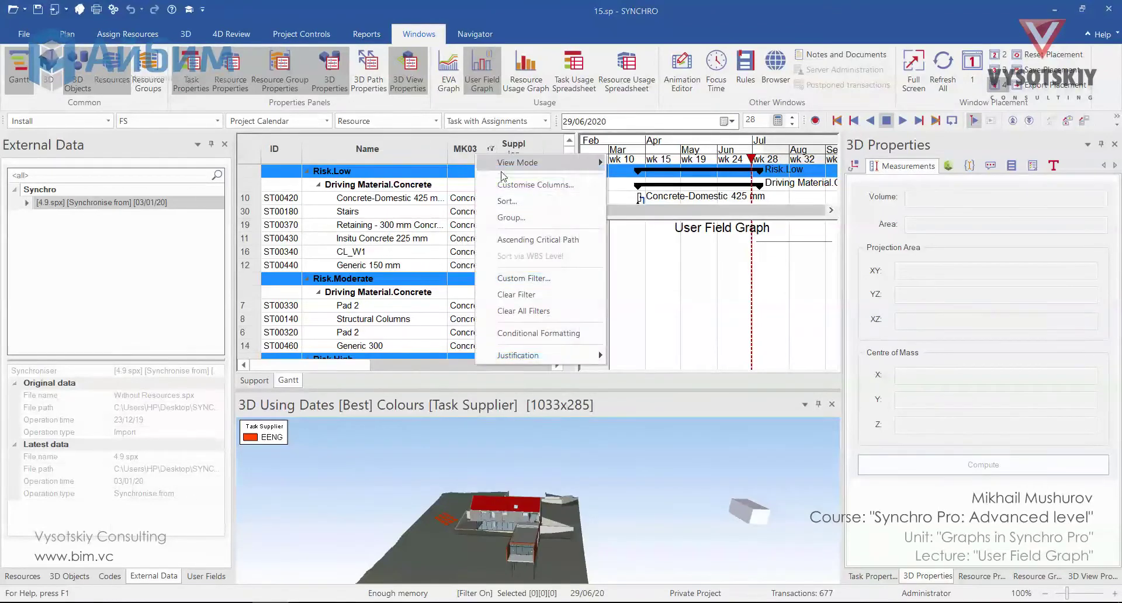
click(570, 308)
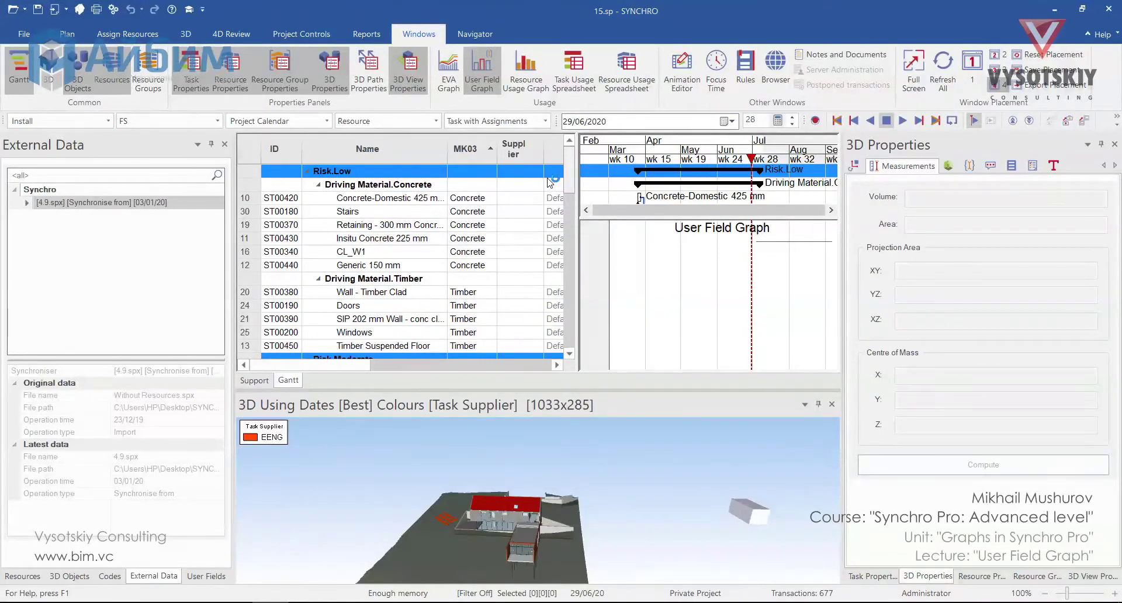
scroll(548, 191, down, 1)
scroll(547, 191, down, 5)
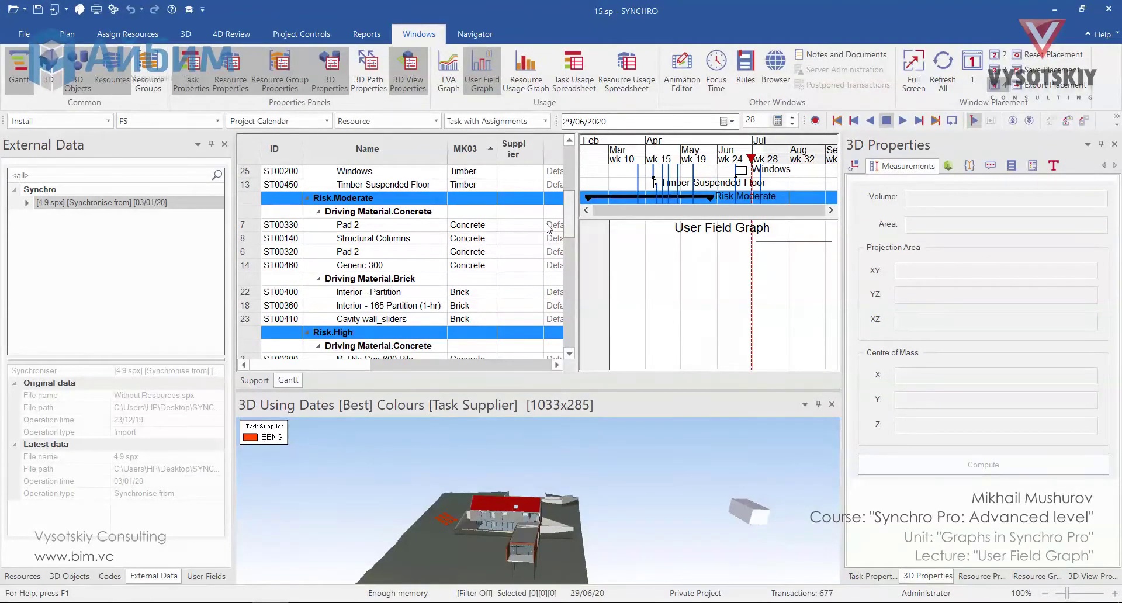
scroll(571, 193, up, 3)
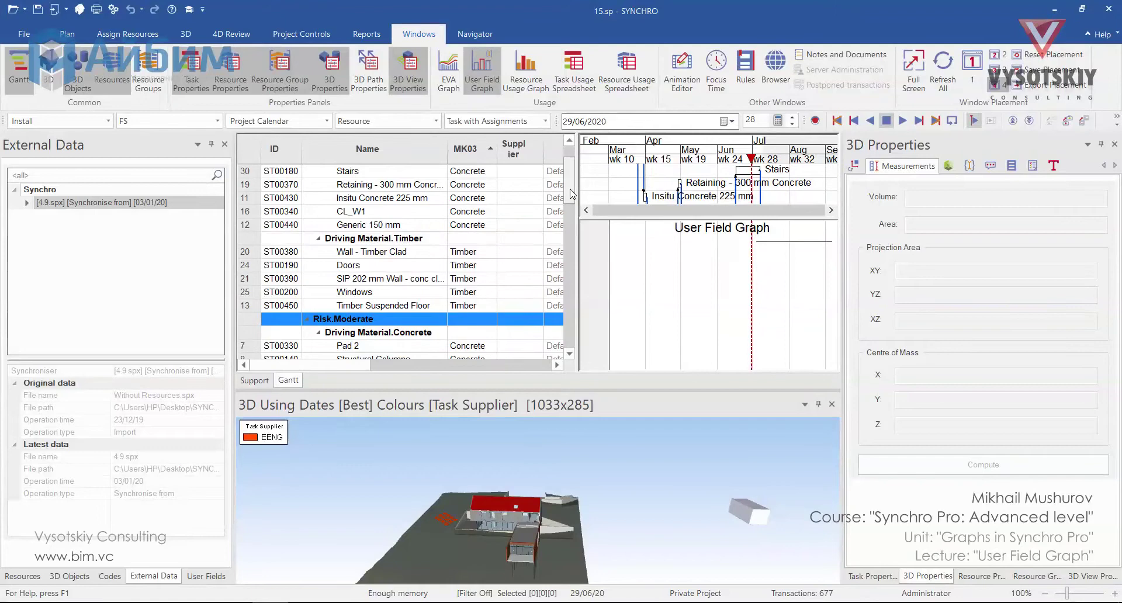
scroll(571, 193, down, 1)
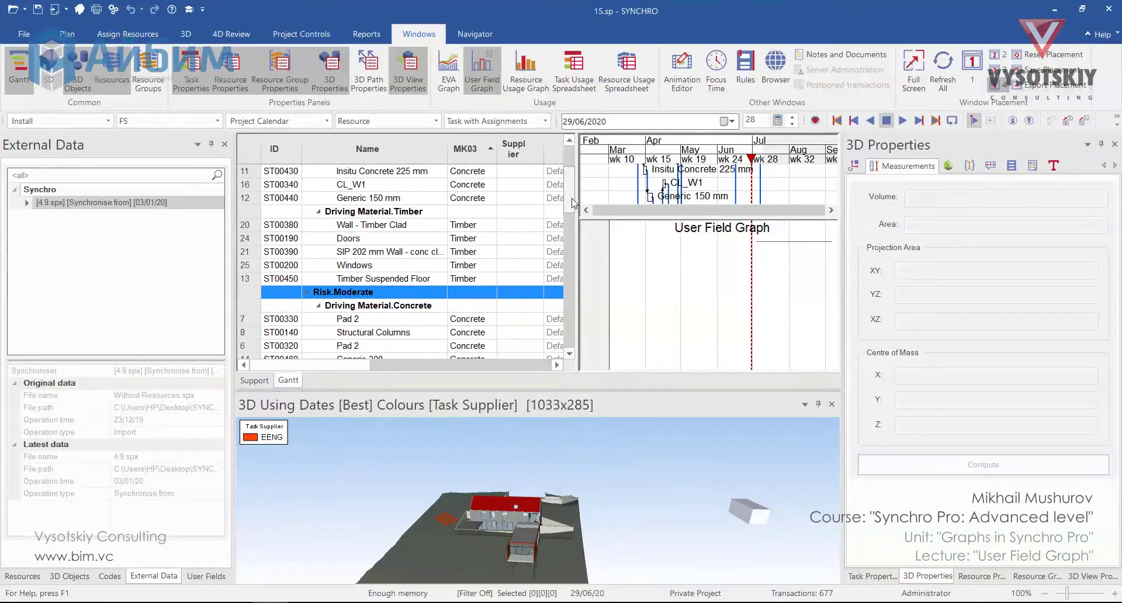
scroll(573, 204, down, 3)
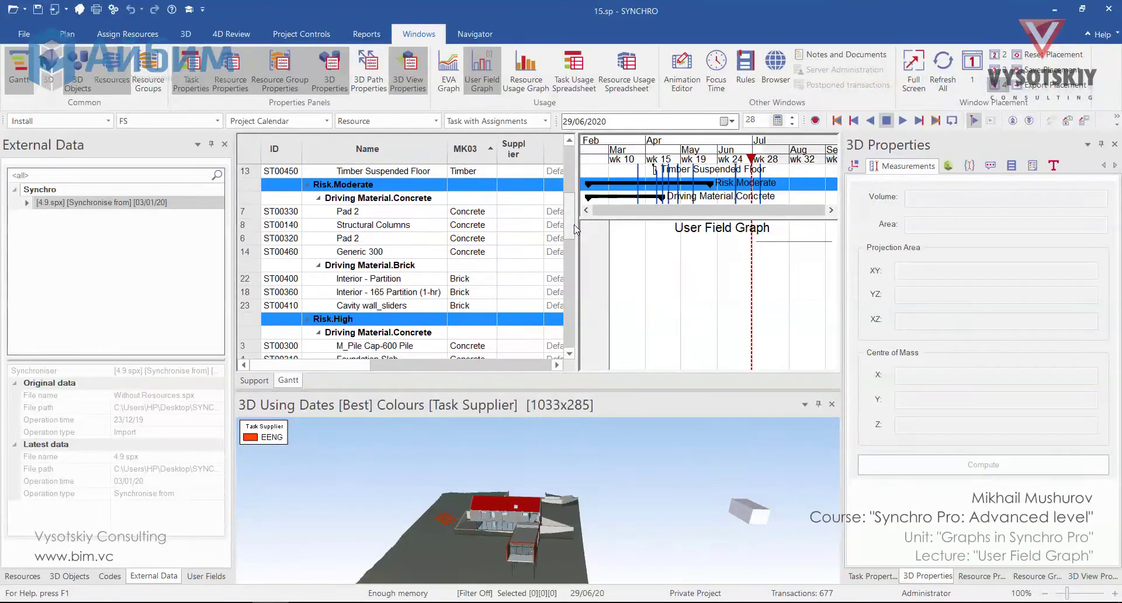
Step: Add a Task user field named Concrete Volume with the type Number
click(206, 577)
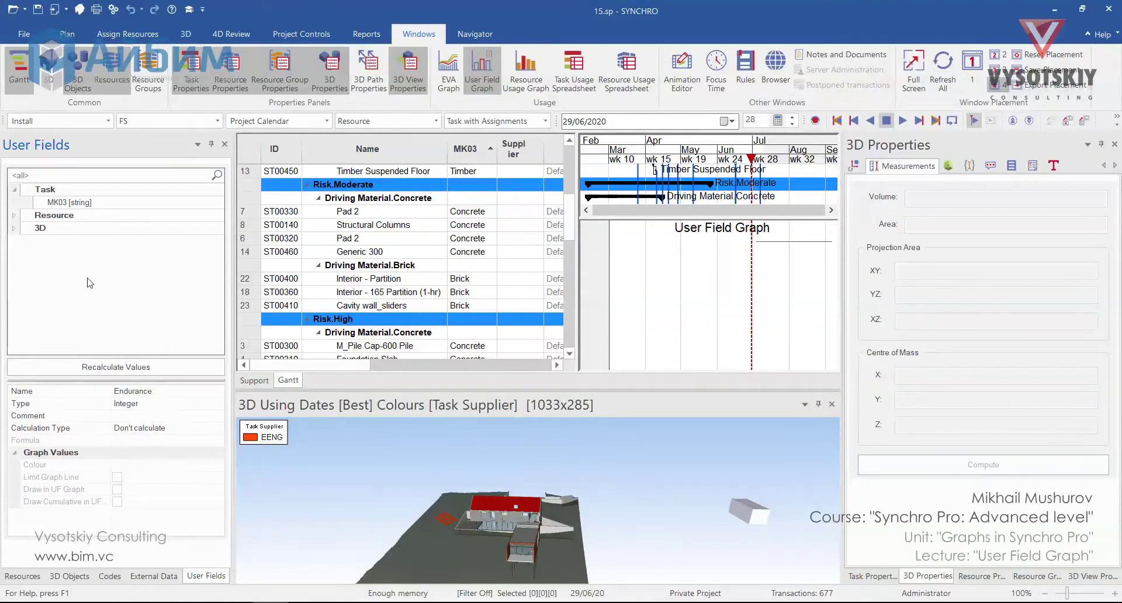
right_click(76, 248)
click(98, 263)
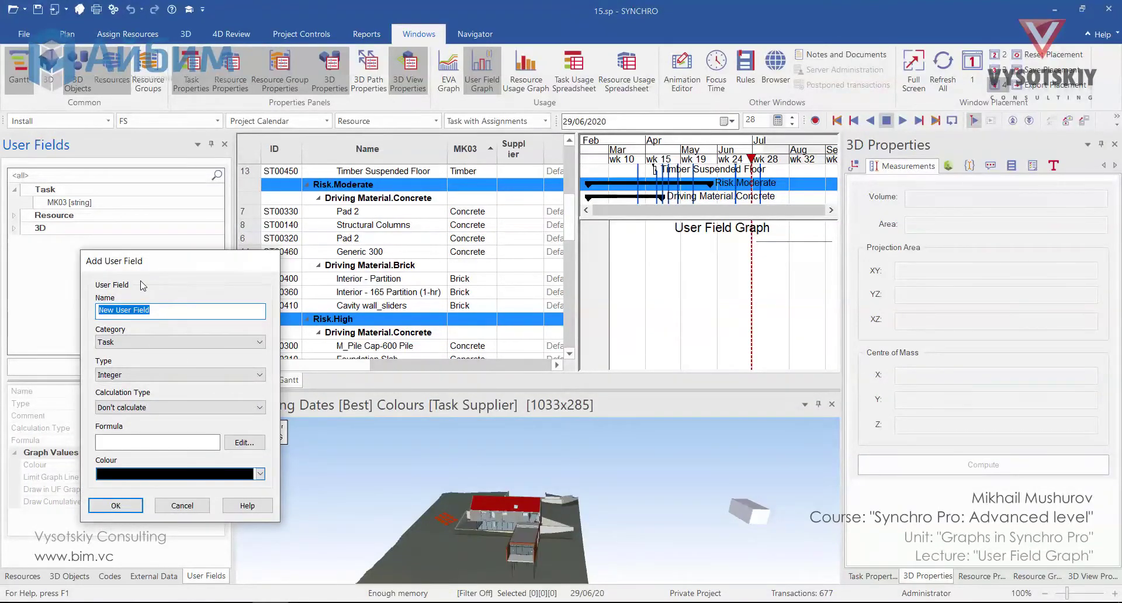
text(Concrete Volume)
click(141, 376)
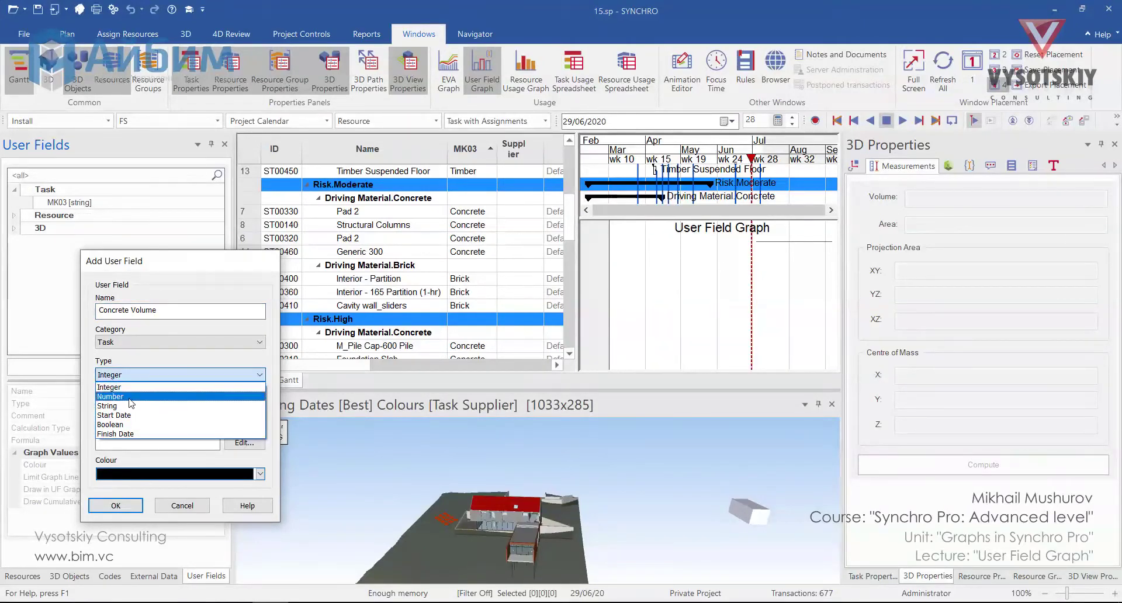
click(131, 399)
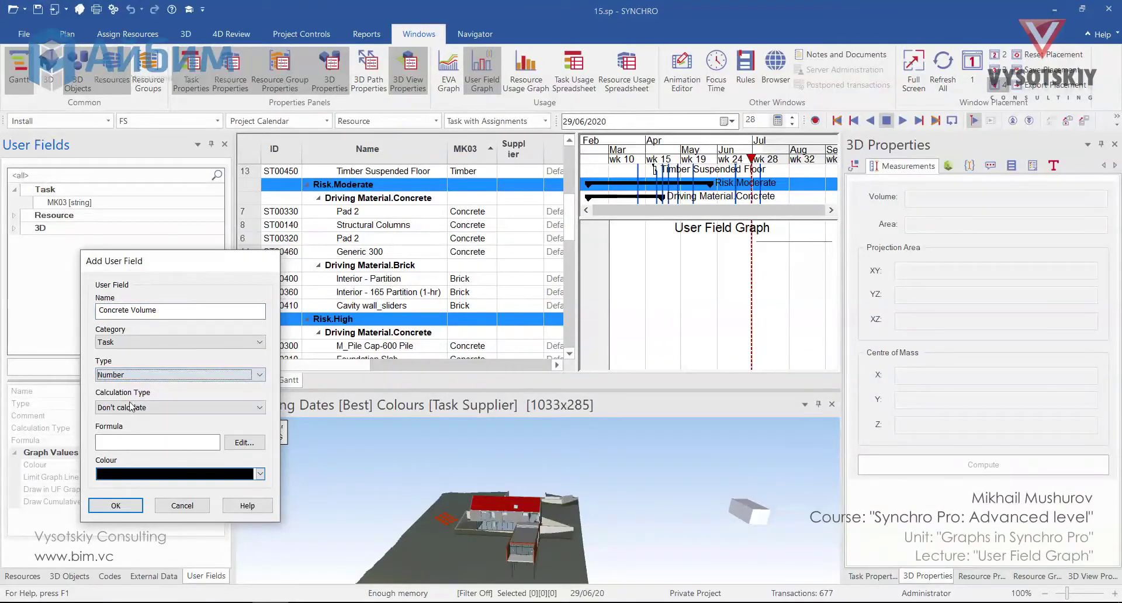
click(132, 507)
Step: Add a second Task user field named Brick Volume, also with the type Number
right_click(57, 284)
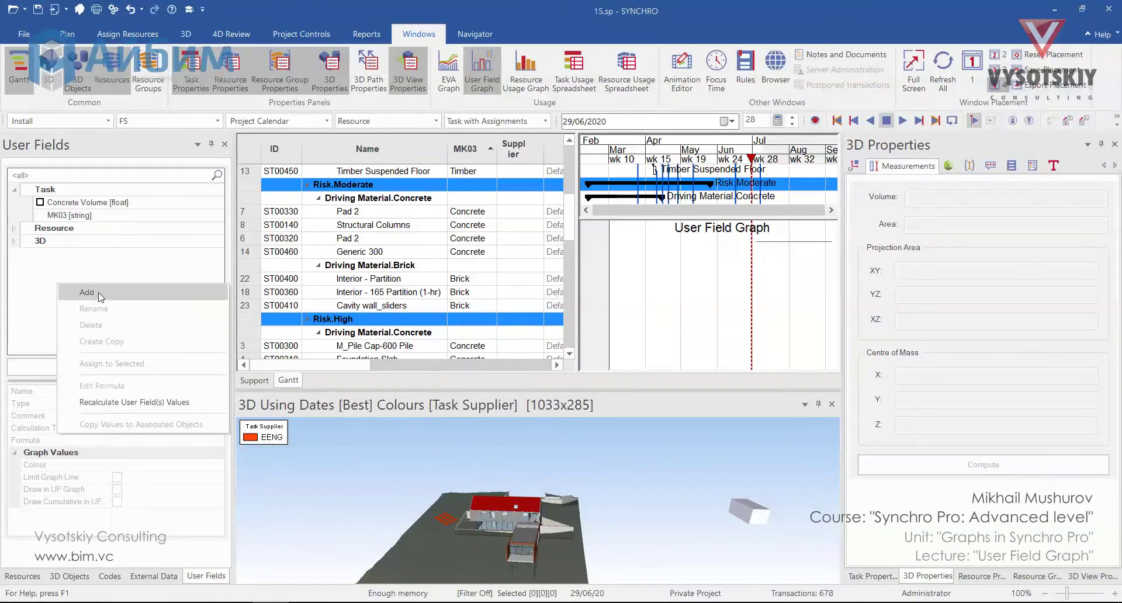
click(100, 295)
text(B)
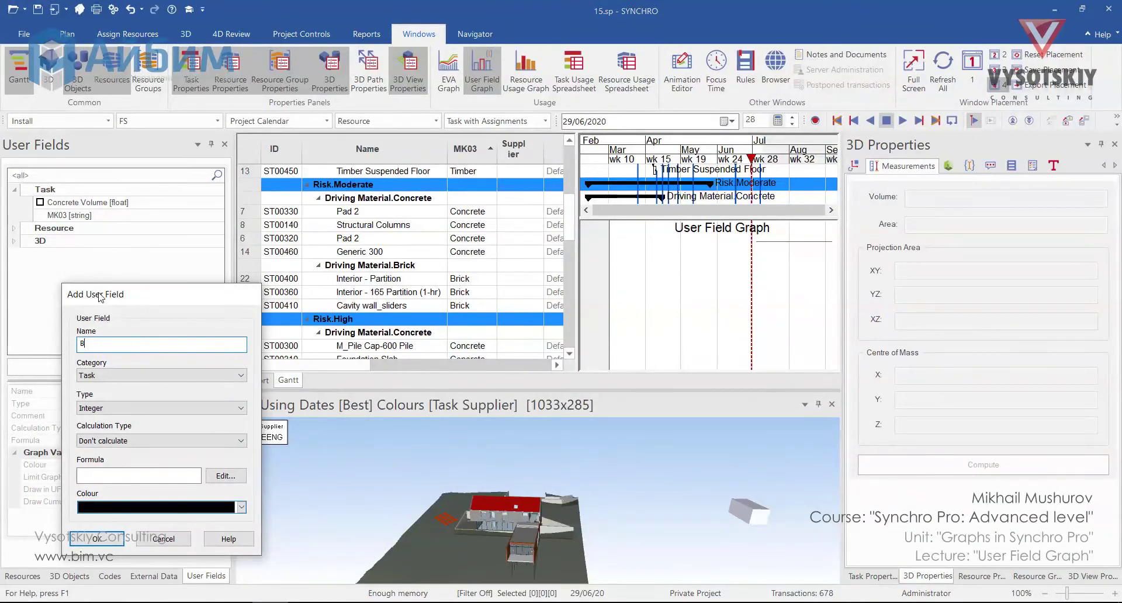
text(rick Volume)
click(138, 408)
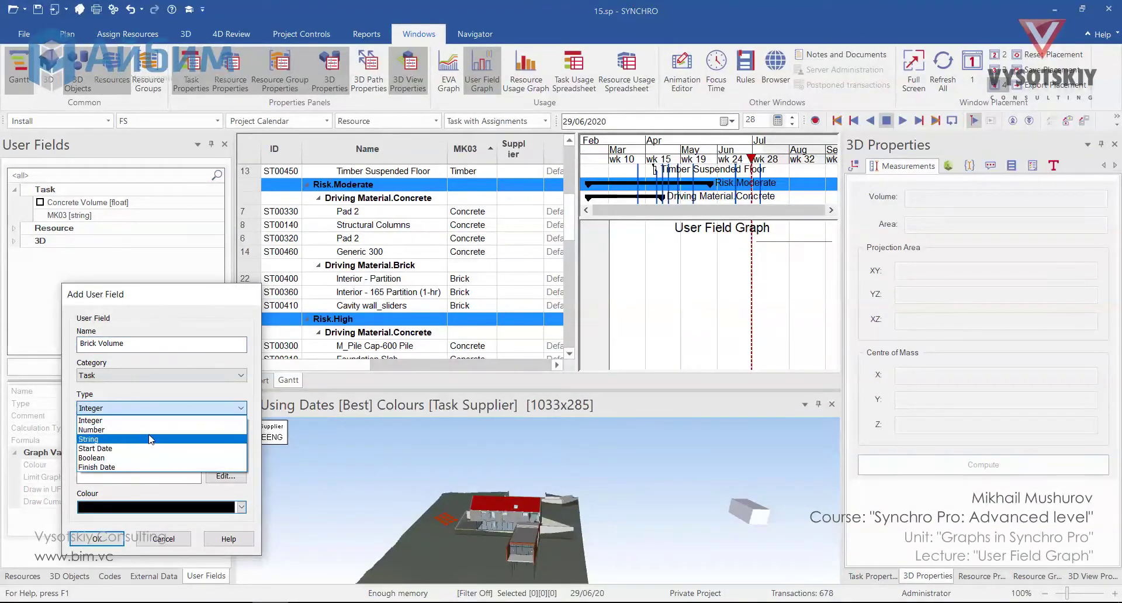
click(117, 430)
click(100, 539)
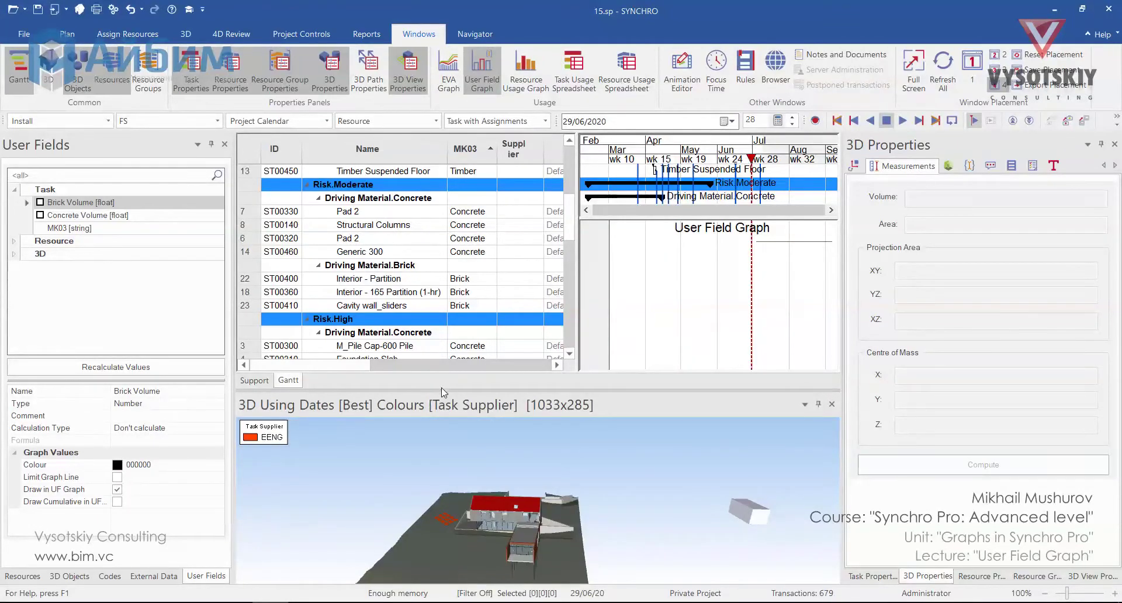
Step: Filter the task table to tasks whose MK03 value equals Concrete
right_click(466, 211)
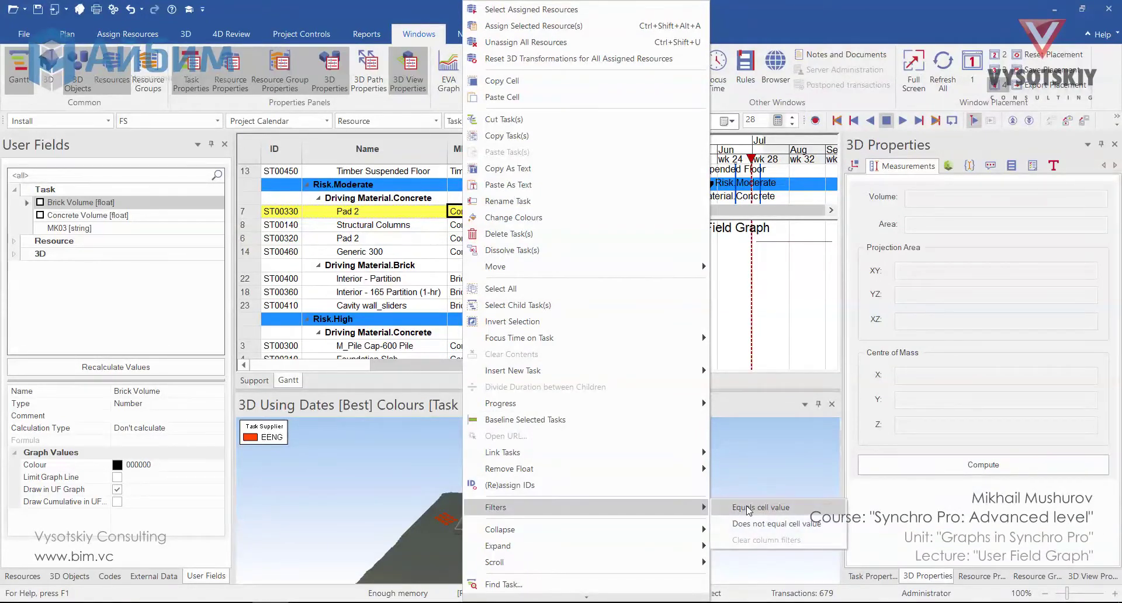
click(725, 513)
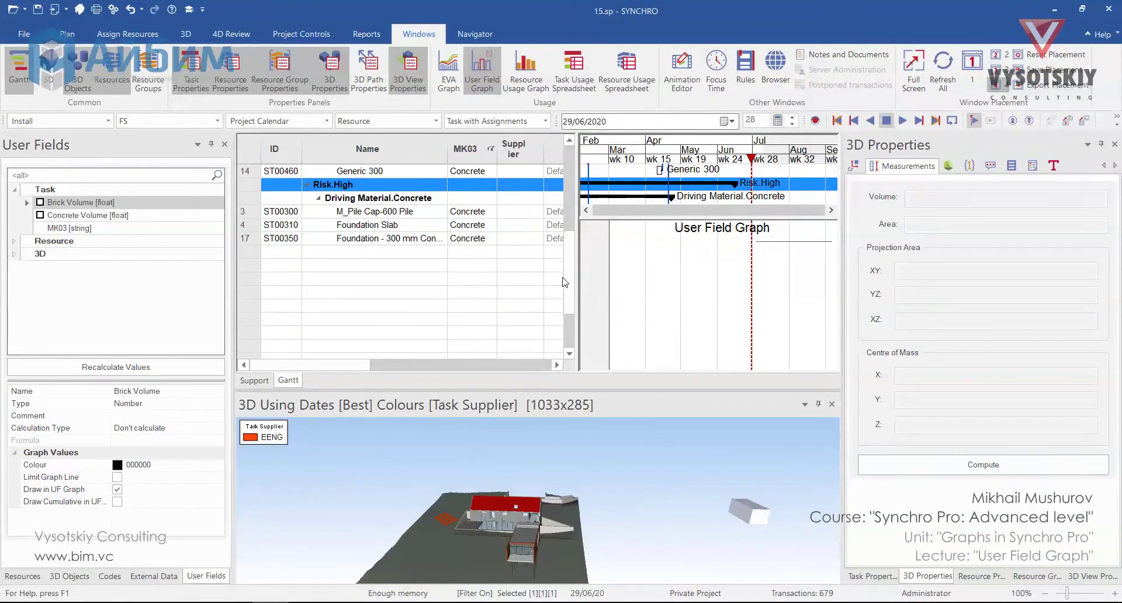
drag(568, 282, 568, 203)
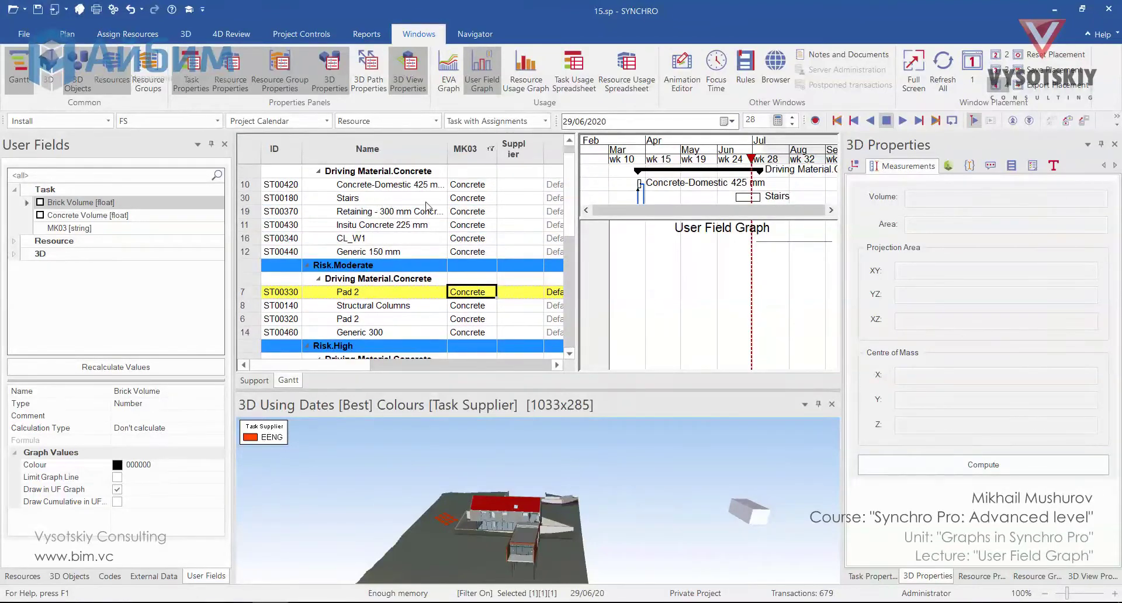
Step: Add the Concrete Volume and Brick Volume columns to the task table, placed between MK03 and Supplier
right_click(514, 153)
click(578, 181)
text(volume)
click(536, 274)
click(674, 215)
click(674, 215)
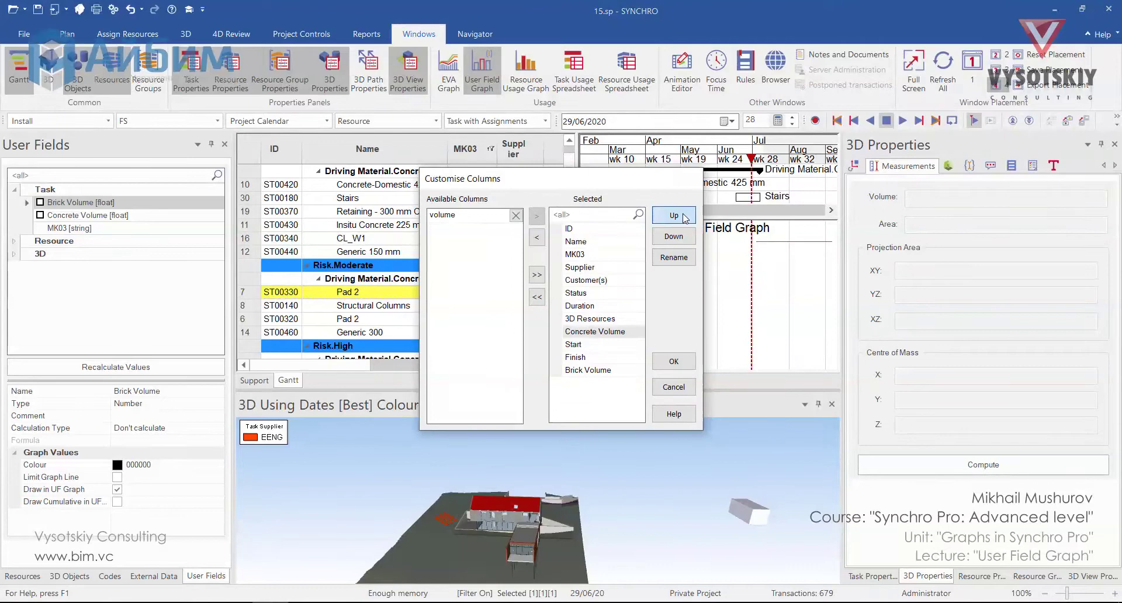
click(674, 215)
click(674, 215)
click(588, 370)
click(674, 215)
click(674, 215)
click(674, 362)
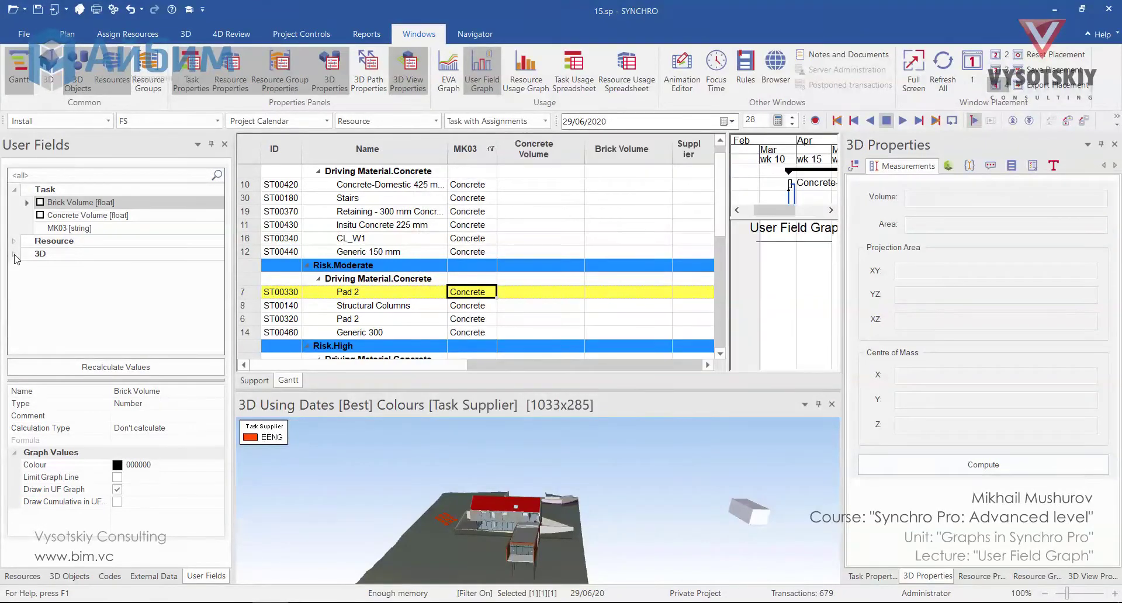
Step: Select the Volume user field in the 3D category and all visible tasks in the filtered table
click(15, 255)
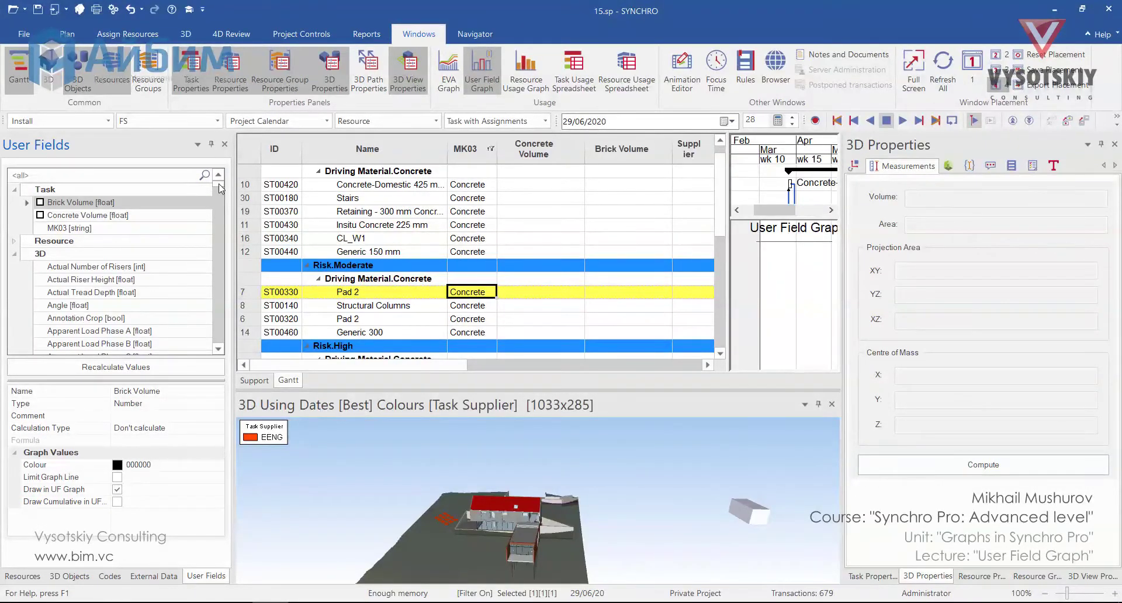
scroll(215, 240, down, 15)
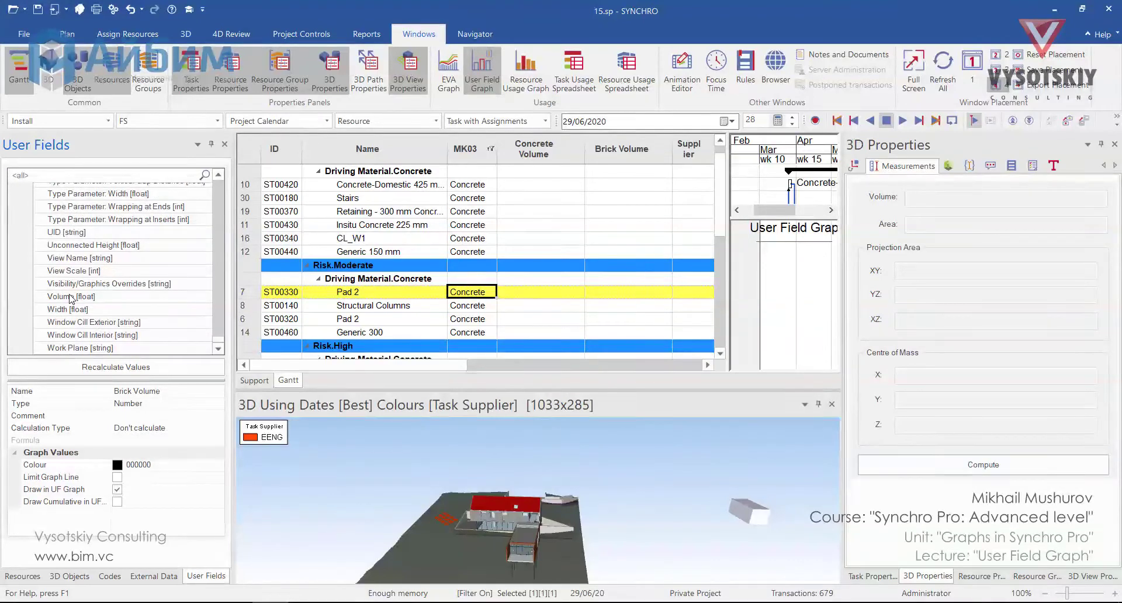
click(71, 296)
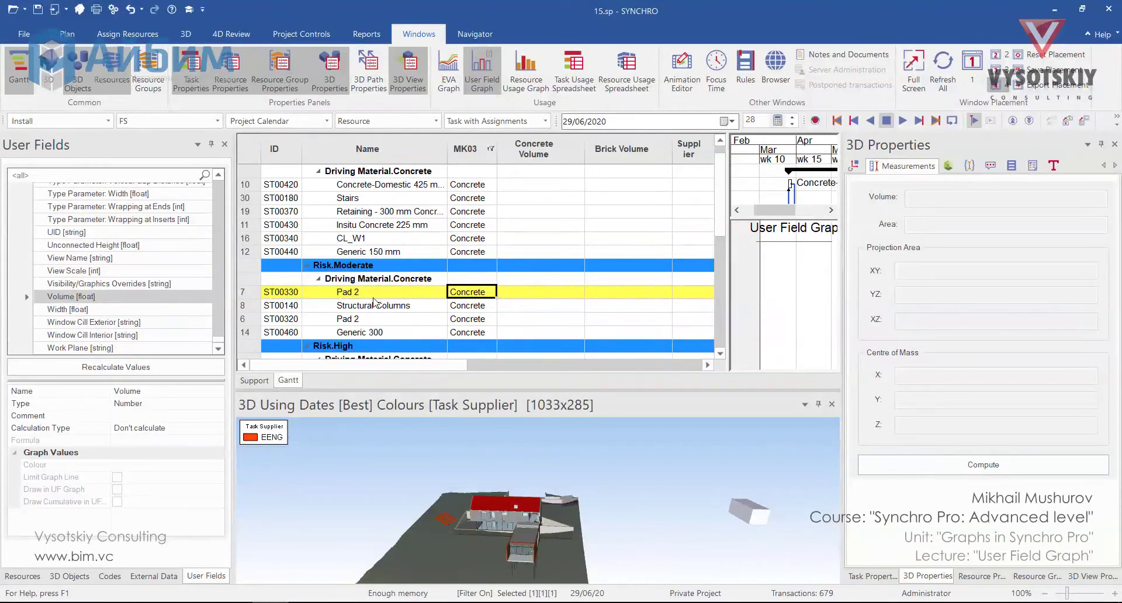
key(ctrl+a)
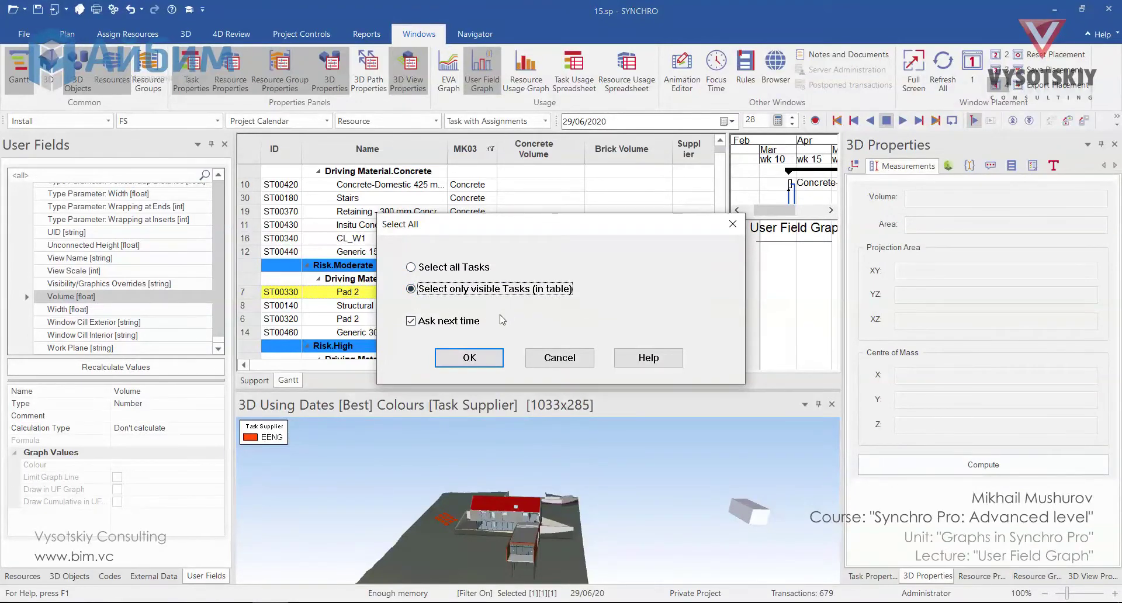
click(467, 359)
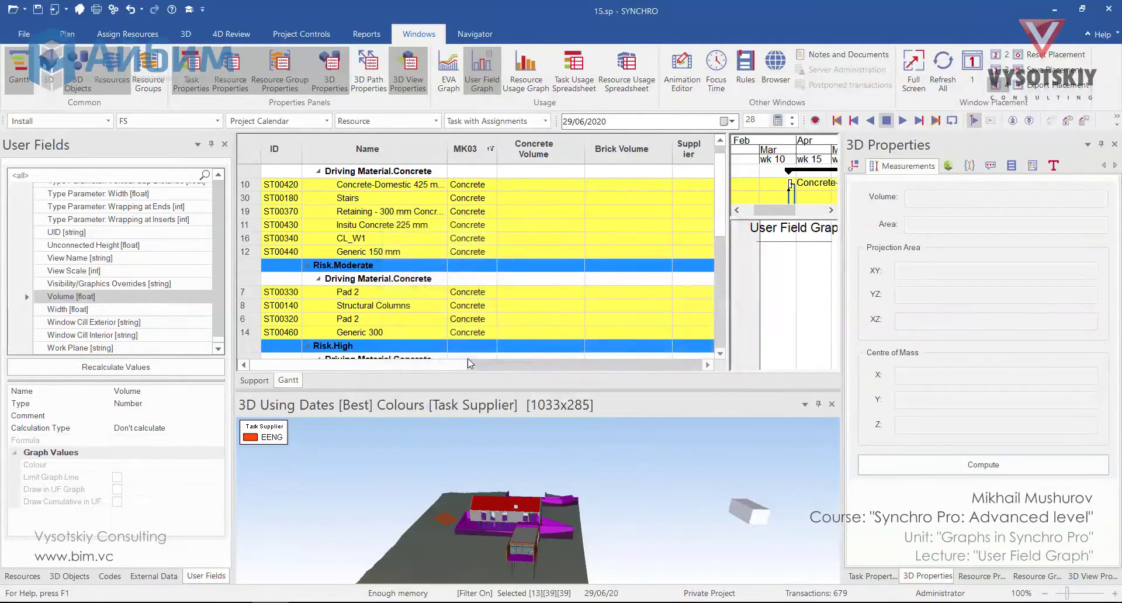
Step: Copy the 3D Volume values to the Task user field Concrete Volume for selected objects, using SUM for multiple associations
right_click(71, 302)
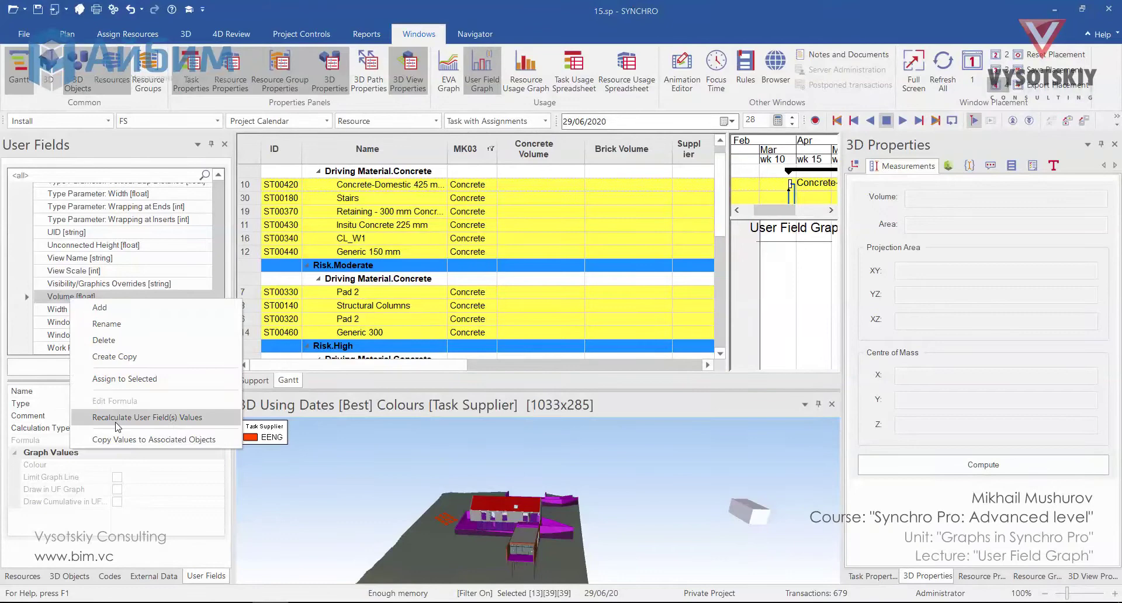
click(126, 440)
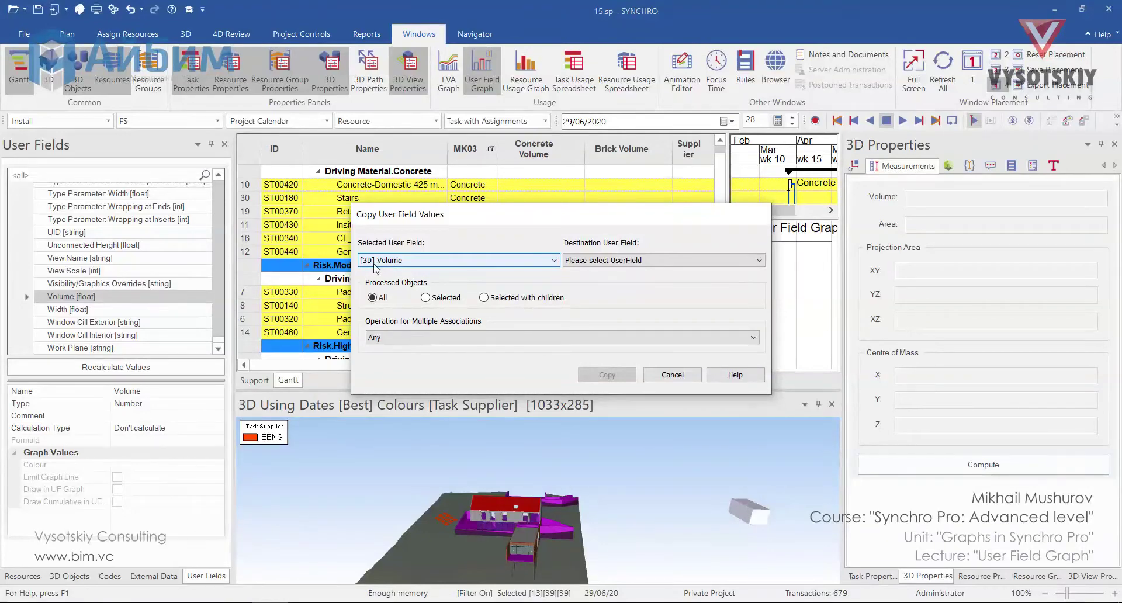
click(718, 260)
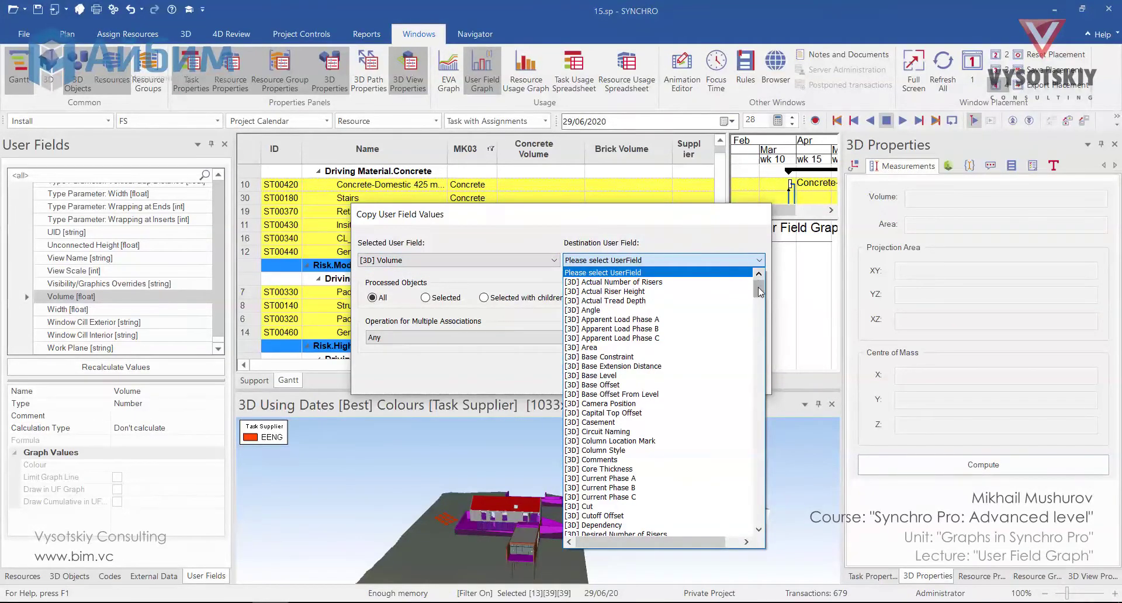
drag(759, 286, 797, 531)
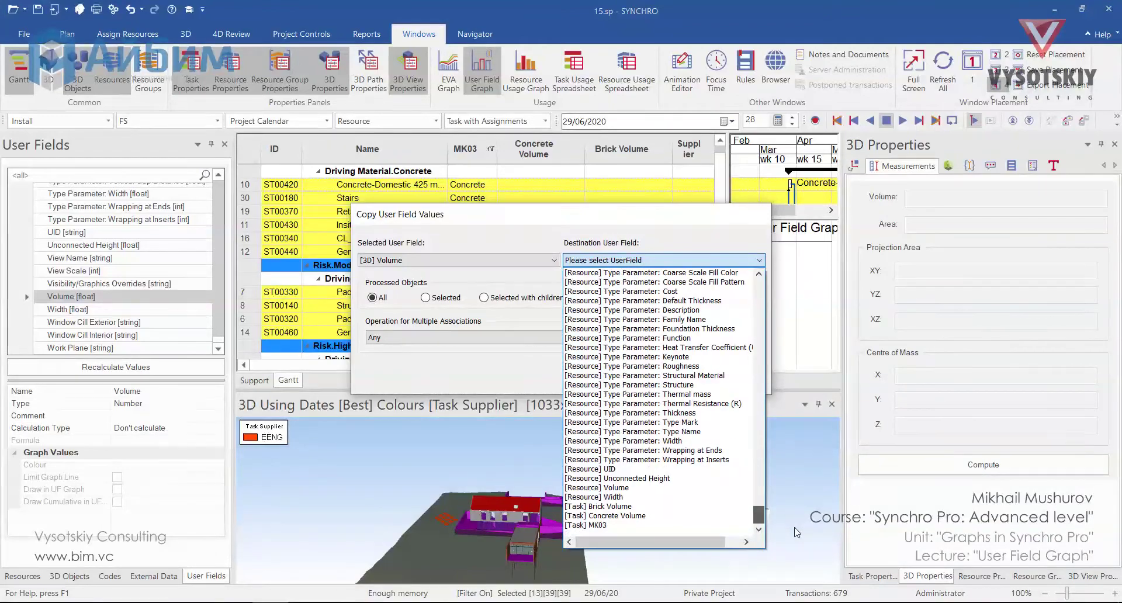
click(669, 516)
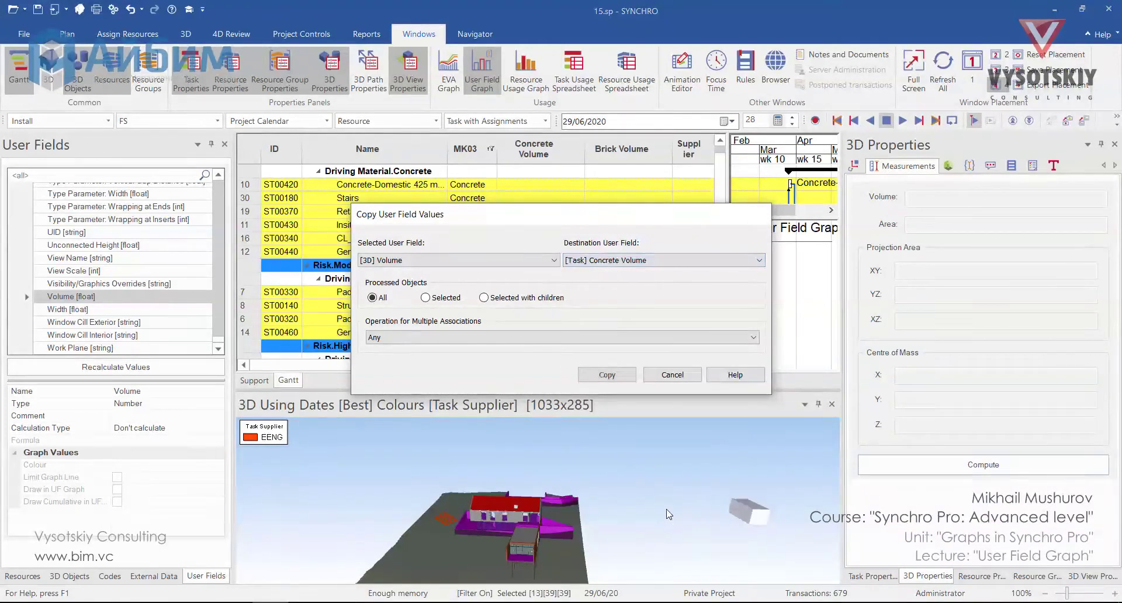
click(425, 298)
click(468, 338)
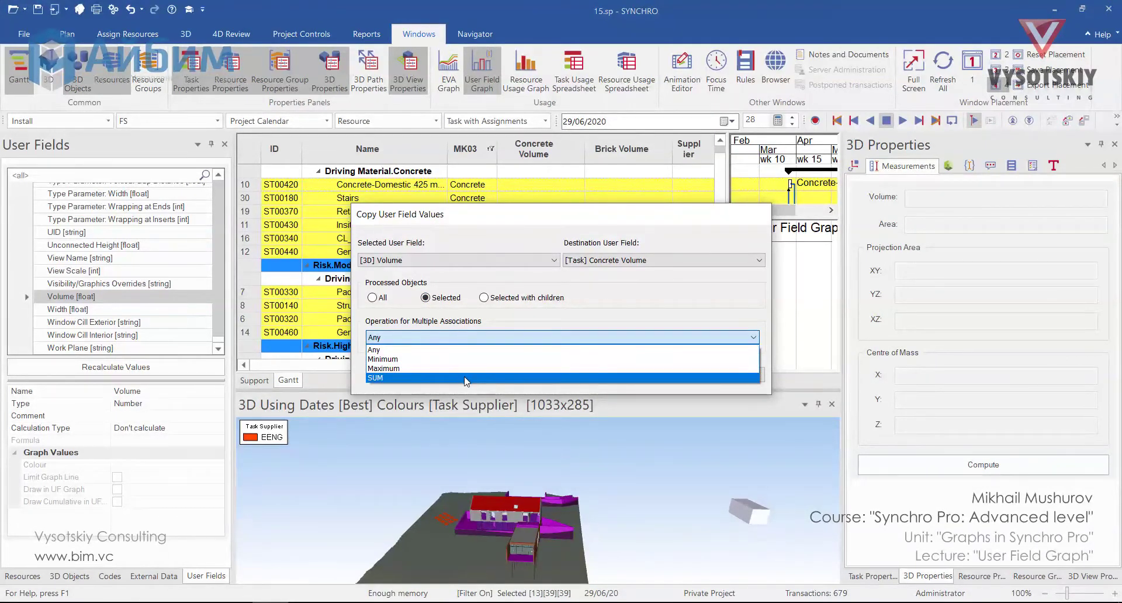
click(467, 379)
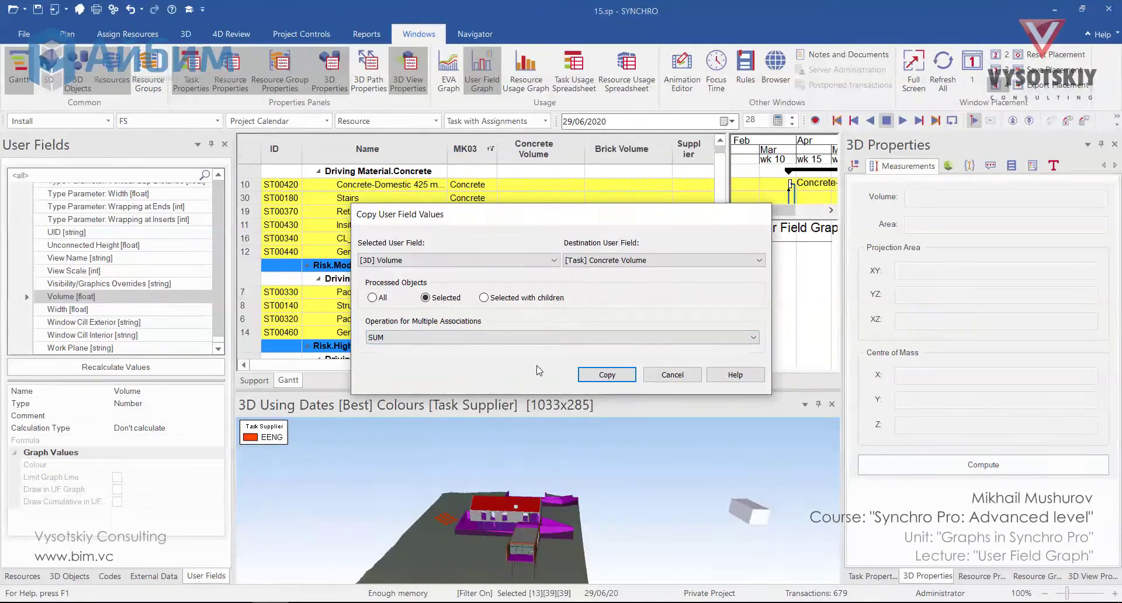
click(624, 377)
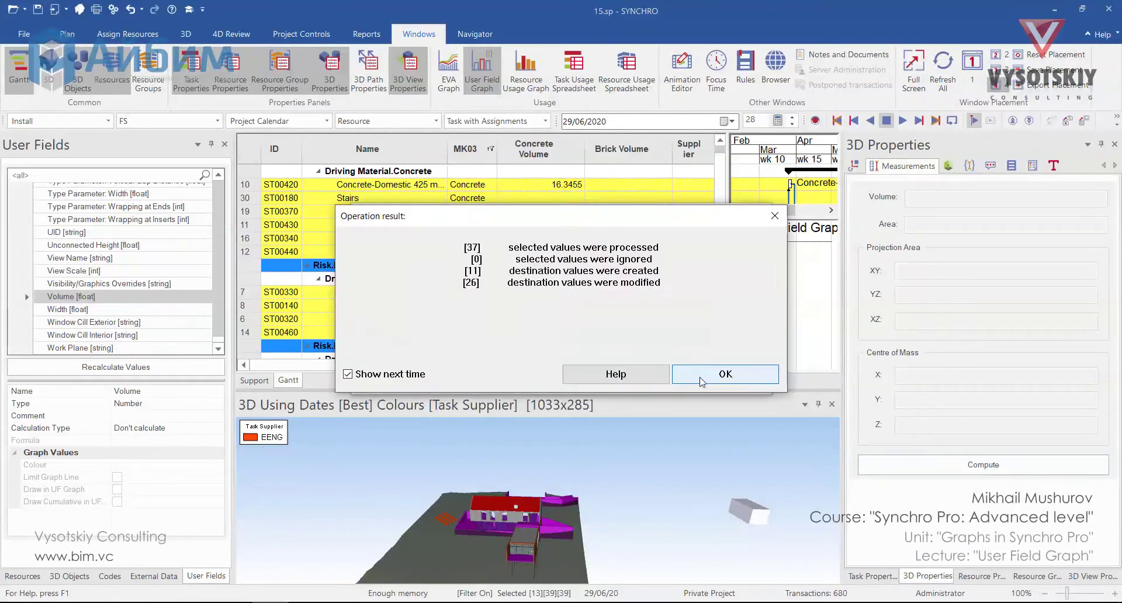
click(702, 377)
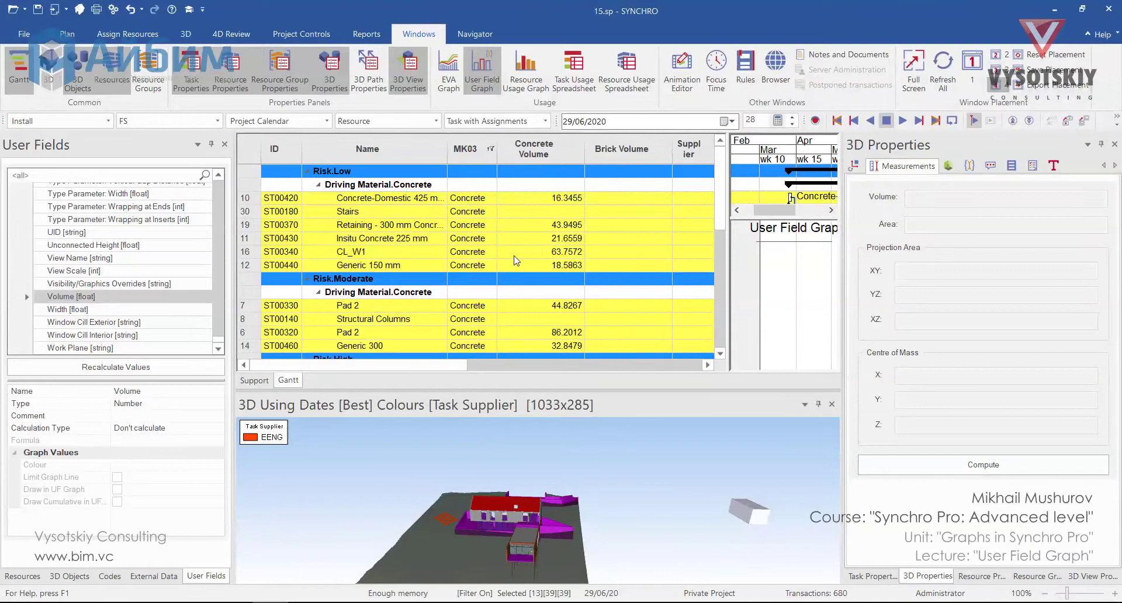
Step: Select the Stairs task and isolate its assigned objects in the 3D view
click(423, 212)
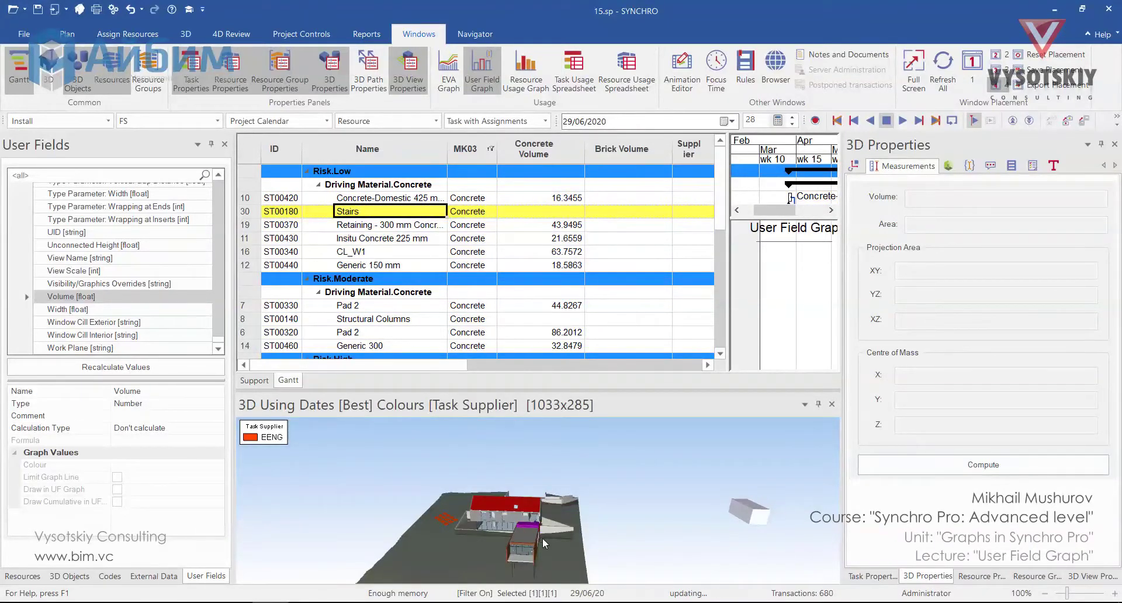
scroll(542, 538, up, 5)
right_click(481, 491)
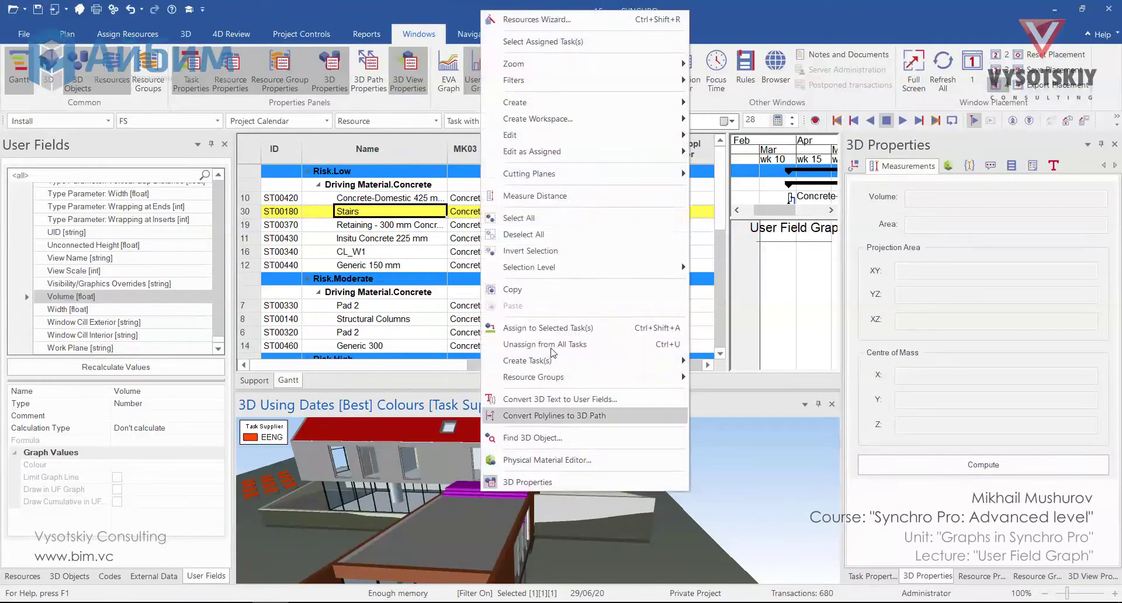
mouse_move(605, 80)
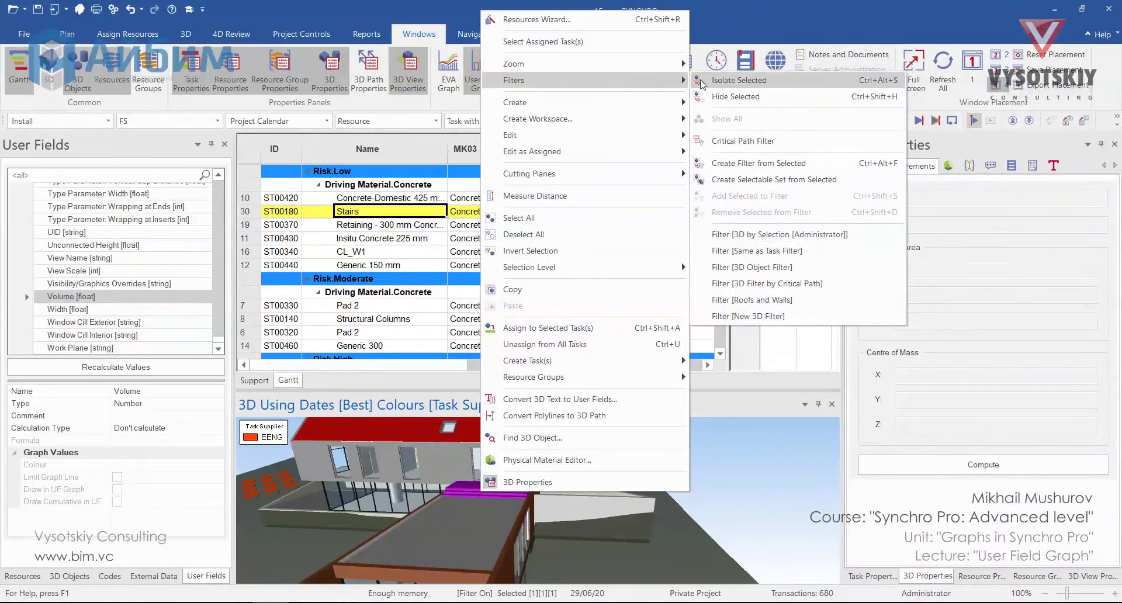
click(716, 82)
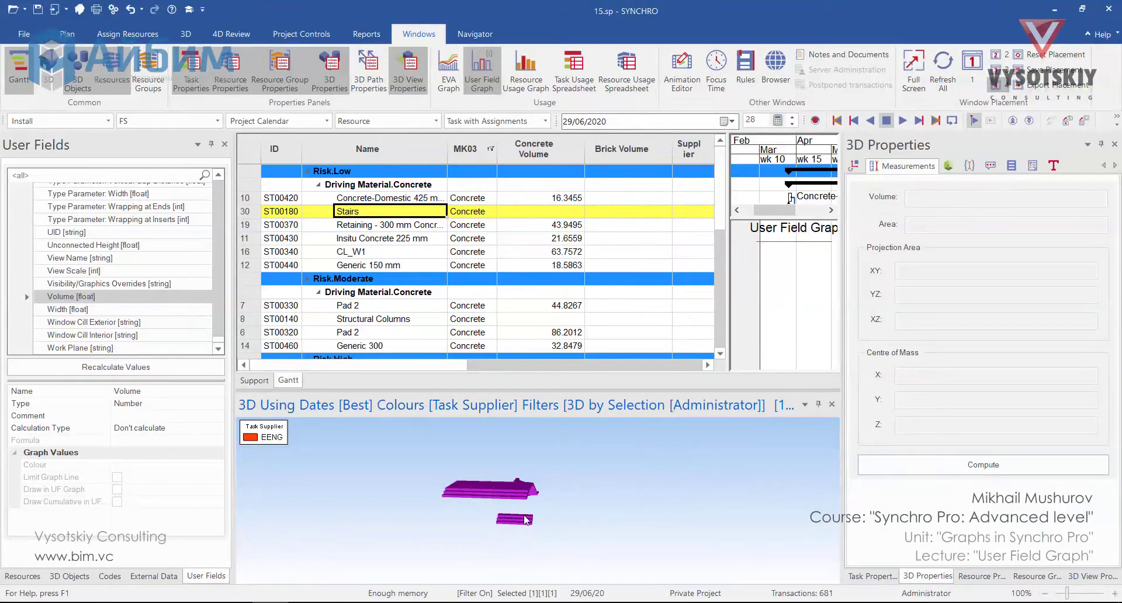
Step: Select a Stair in the 3D objects list and examine its user fields for a volume
click(69, 576)
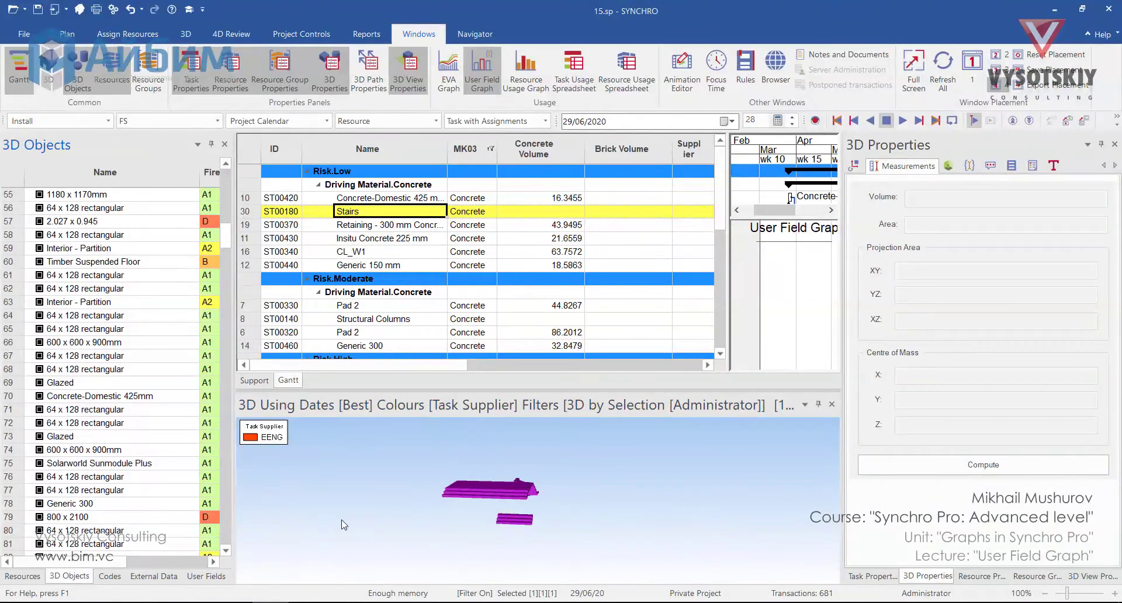
click(70, 306)
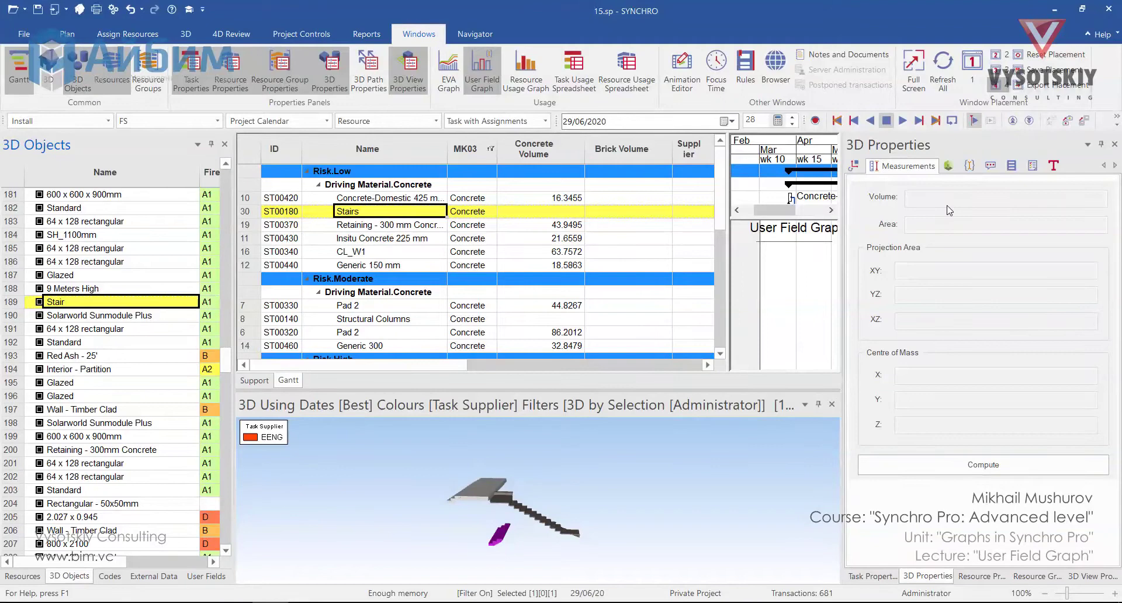
click(970, 167)
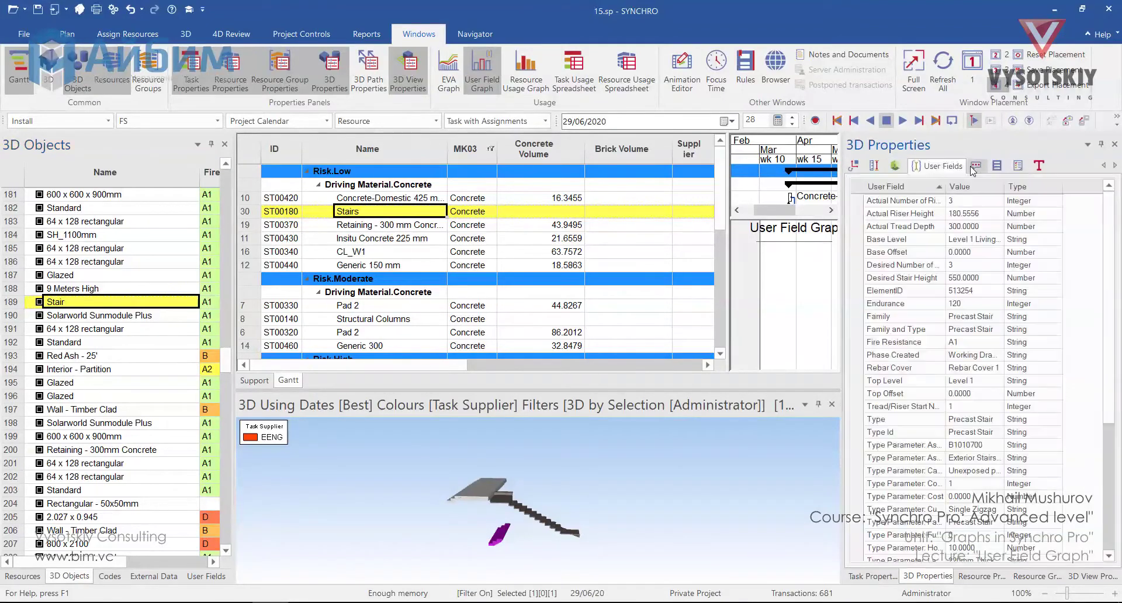
scroll(1119, 437, down, 5)
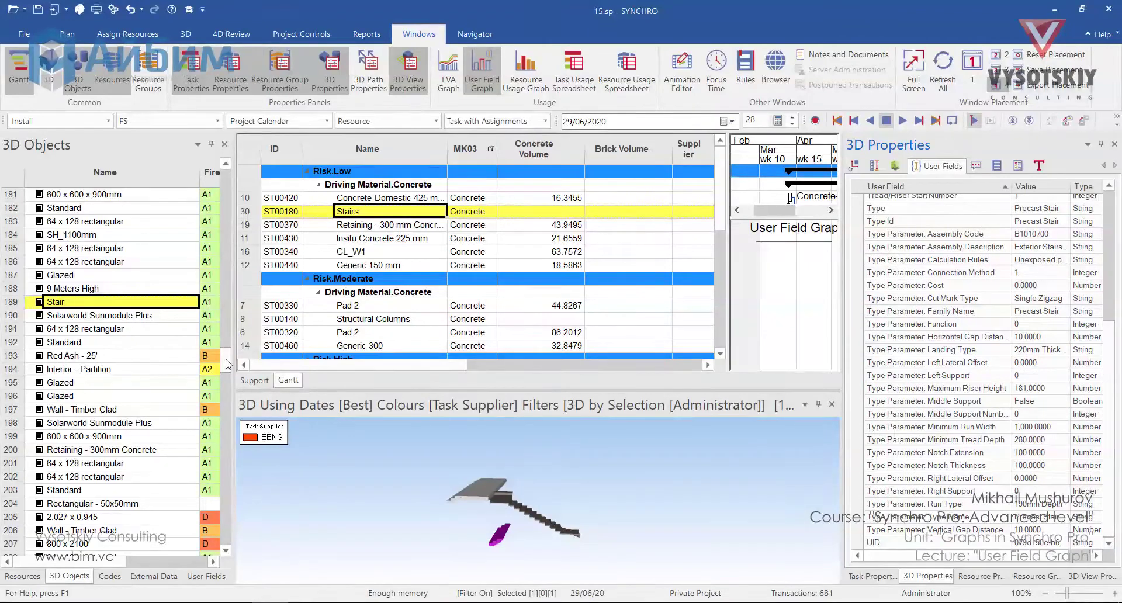
Step: Add the other Stair object at the end of the list to the selection and compute the measurements
drag(224, 397, 224, 529)
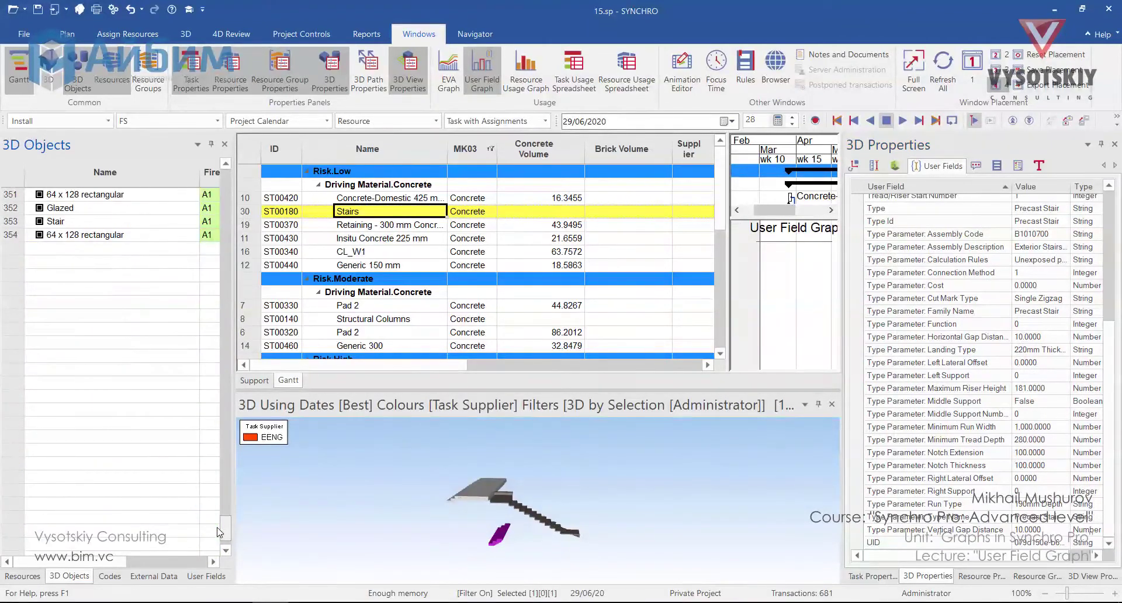
click(121, 249)
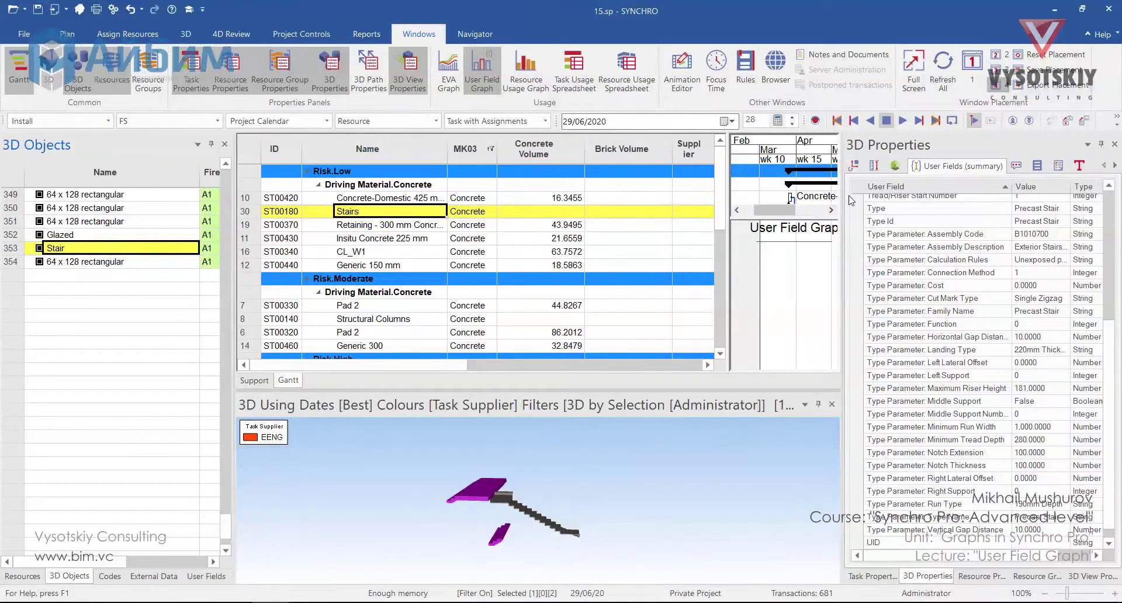
click(875, 166)
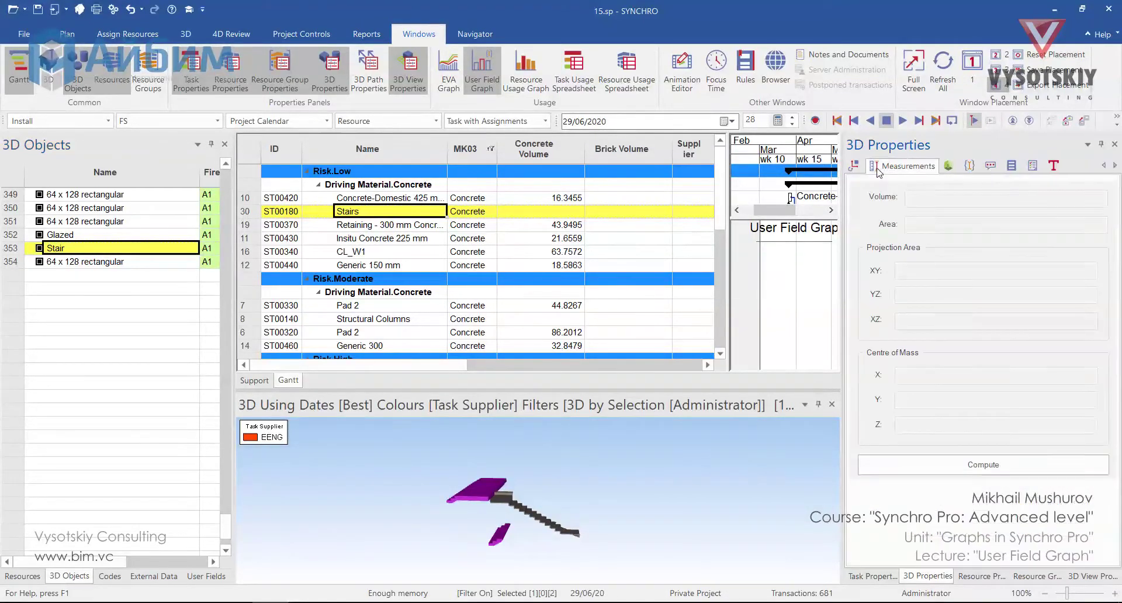
click(1003, 468)
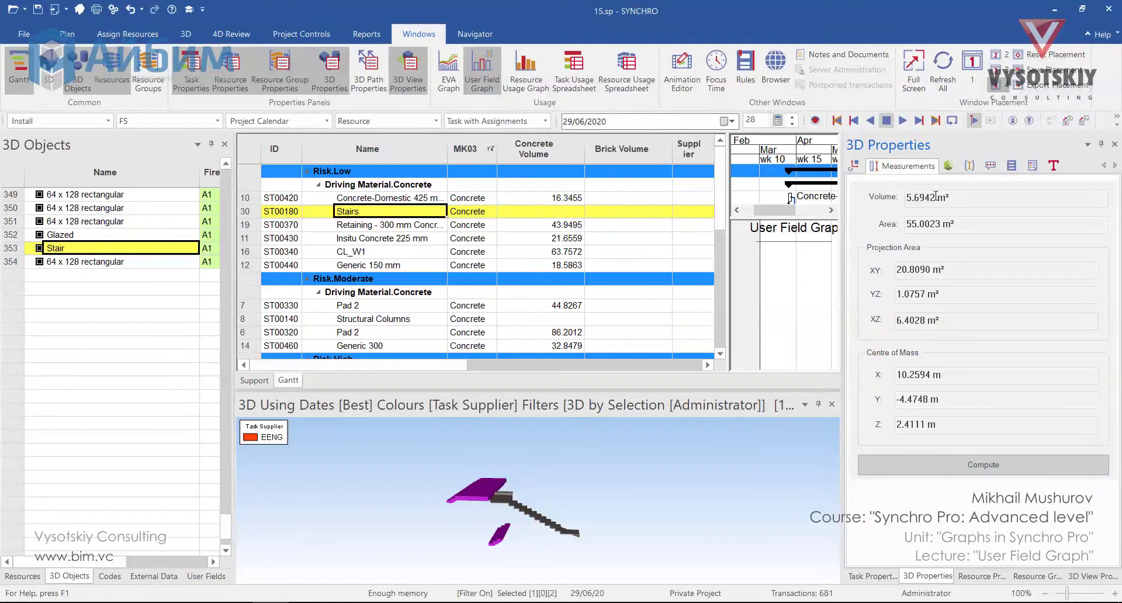
Step: Copy the computed volume 5.6942 into the Concrete Volume cell of the Stairs task
drag(936, 196, 908, 197)
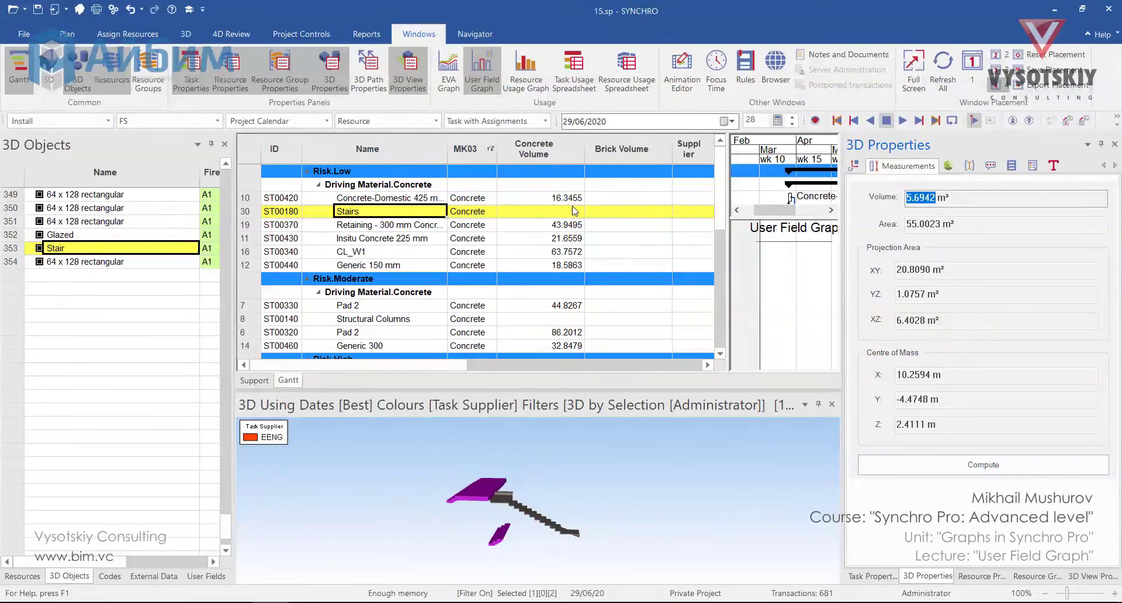
click(554, 214)
key(ctrl+v)
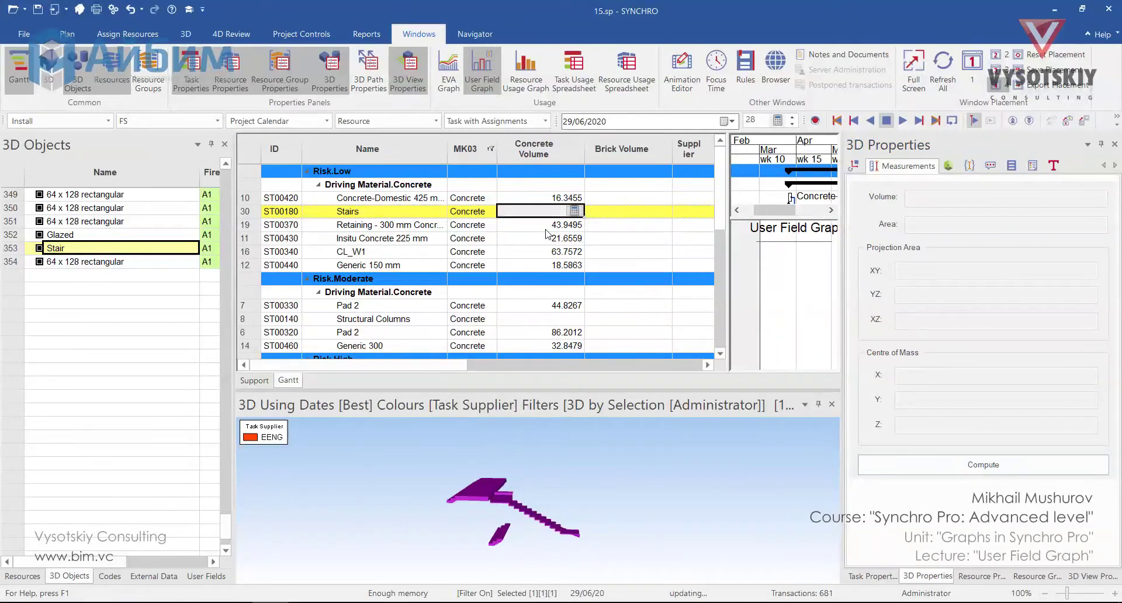
click(545, 228)
Step: Select the Structural Columns task, show all 3D objects again, and isolate the objects assigned to this task
click(578, 324)
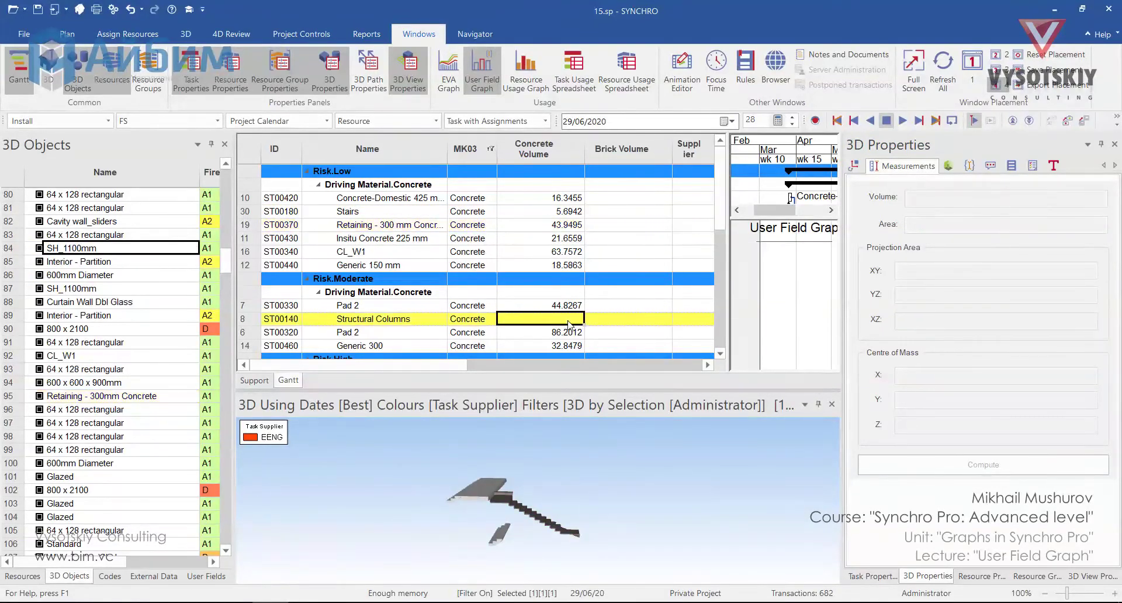
right_click(526, 369)
mouse_move(672, 70)
click(776, 86)
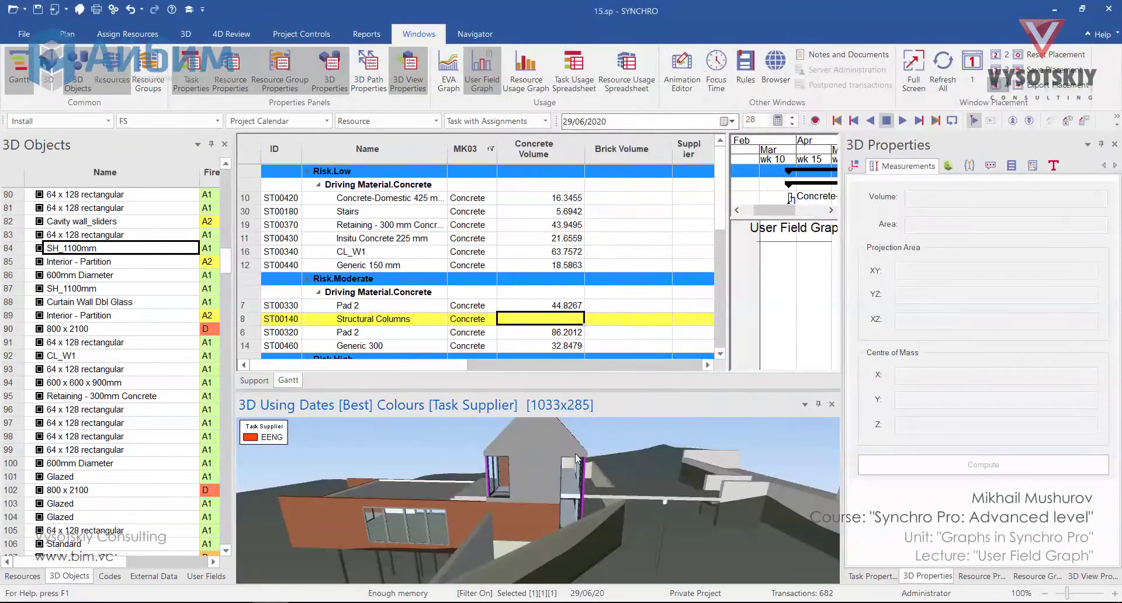
right_click(561, 318)
mouse_move(596, 70)
click(818, 71)
Step: Compute the measurements of the isolated M_1000 column and enter 4.0887 as the Concrete Volume of Structural Columns
click(670, 514)
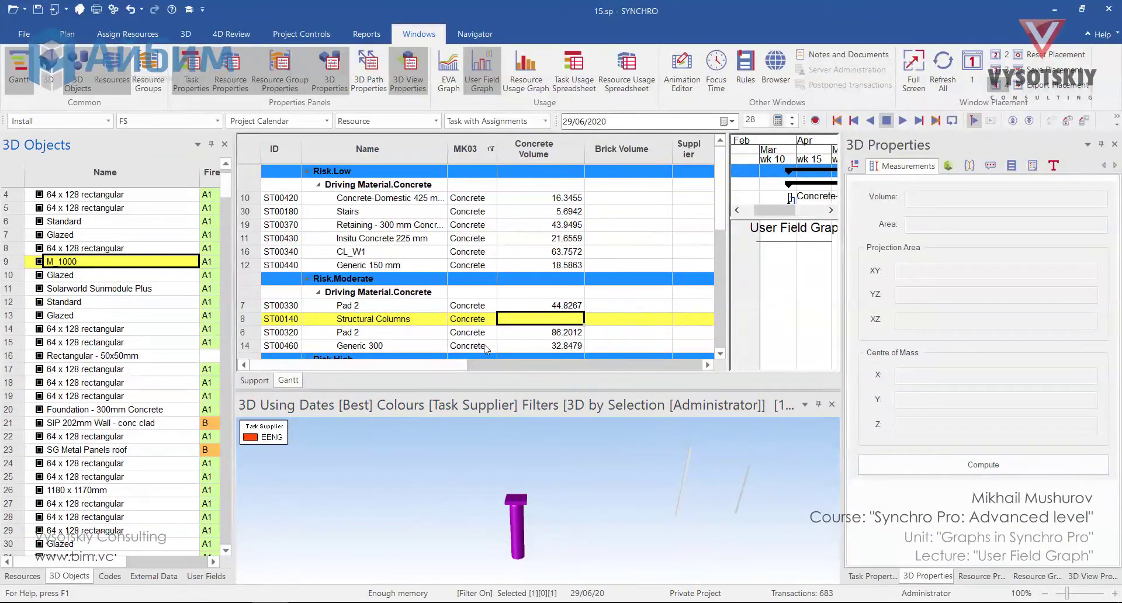
click(895, 462)
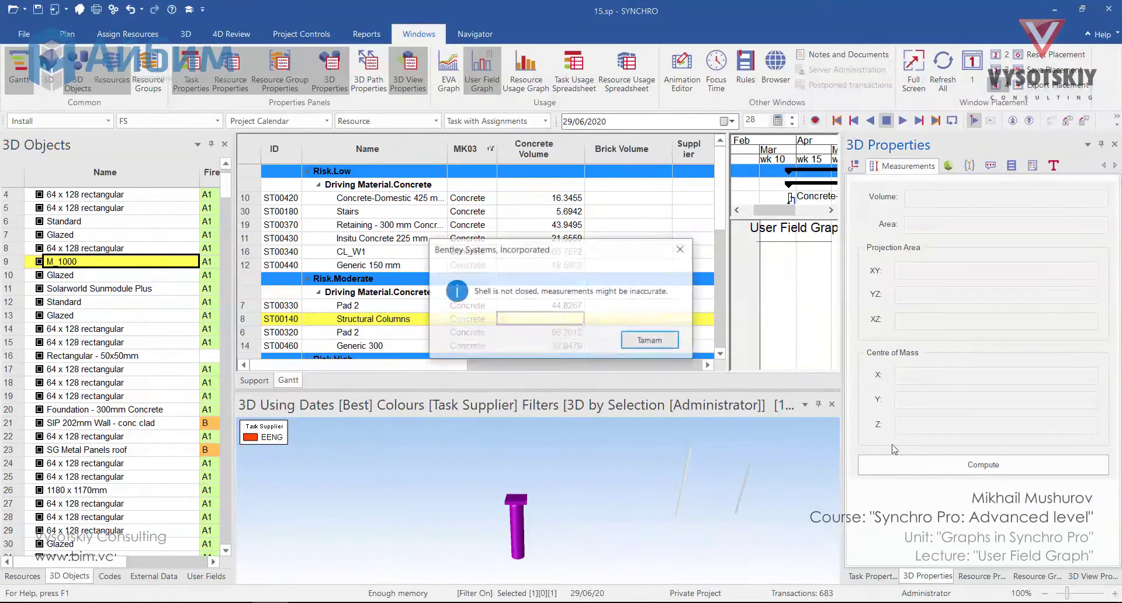
click(649, 340)
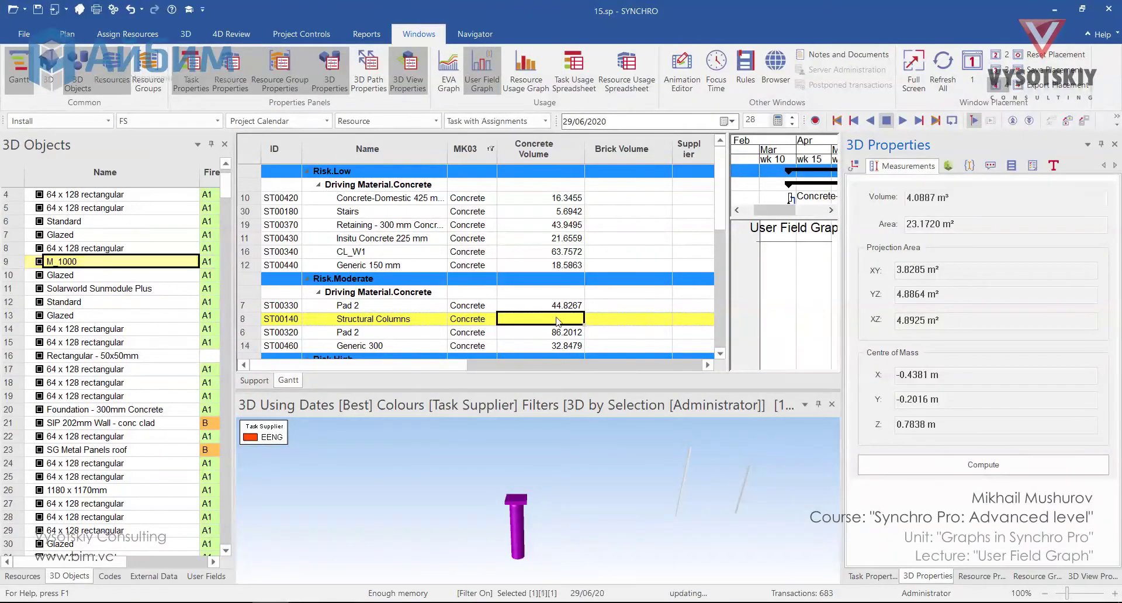
text(4.0887)
key(Return)
Step: Replace the MK03 Concrete filter with one for Brick and select all tasks that match
right_click(471, 149)
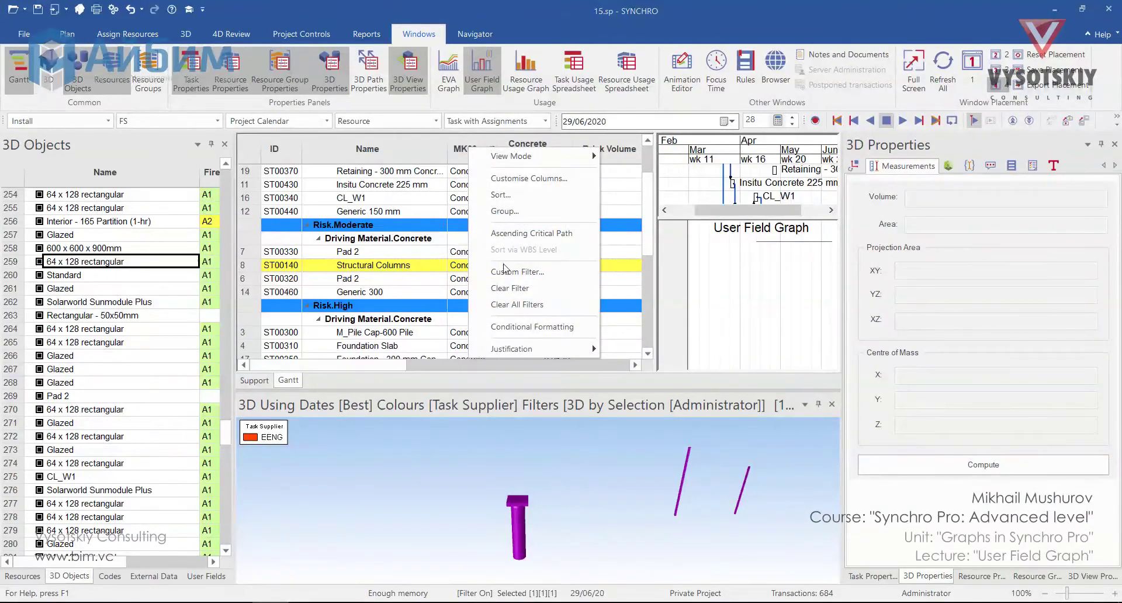
click(510, 288)
click(363, 293)
right_click(602, 294)
click(645, 170)
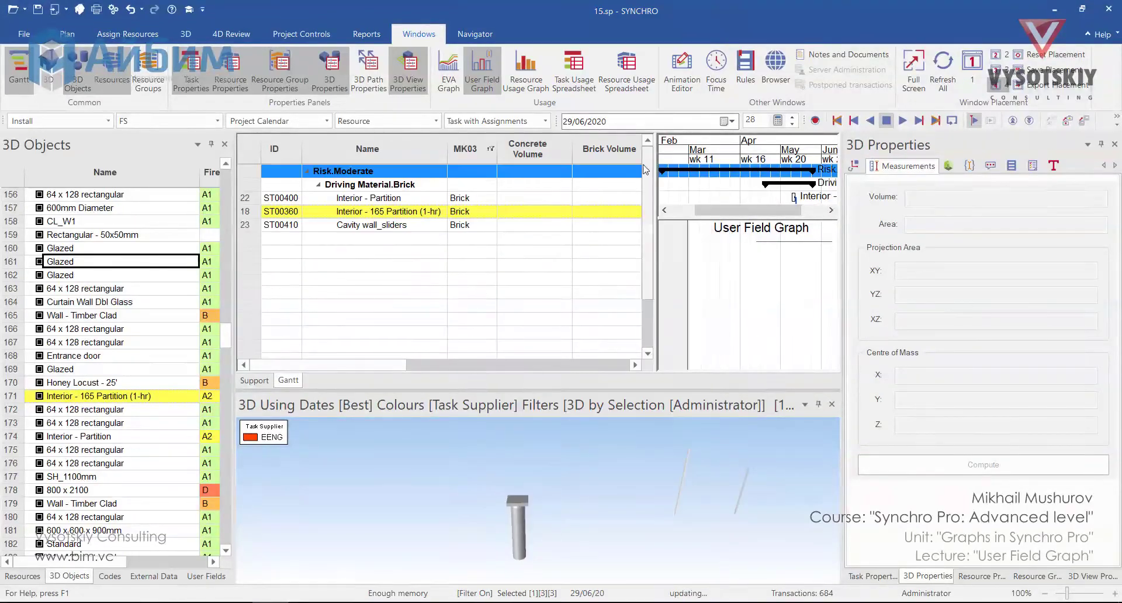
shift+click(371, 224)
Step: Isolate the 3D objects of the selected brick tasks and select an interior partition wall to show its user fields
click(206, 577)
right_click(405, 513)
mouse_move(514, 101)
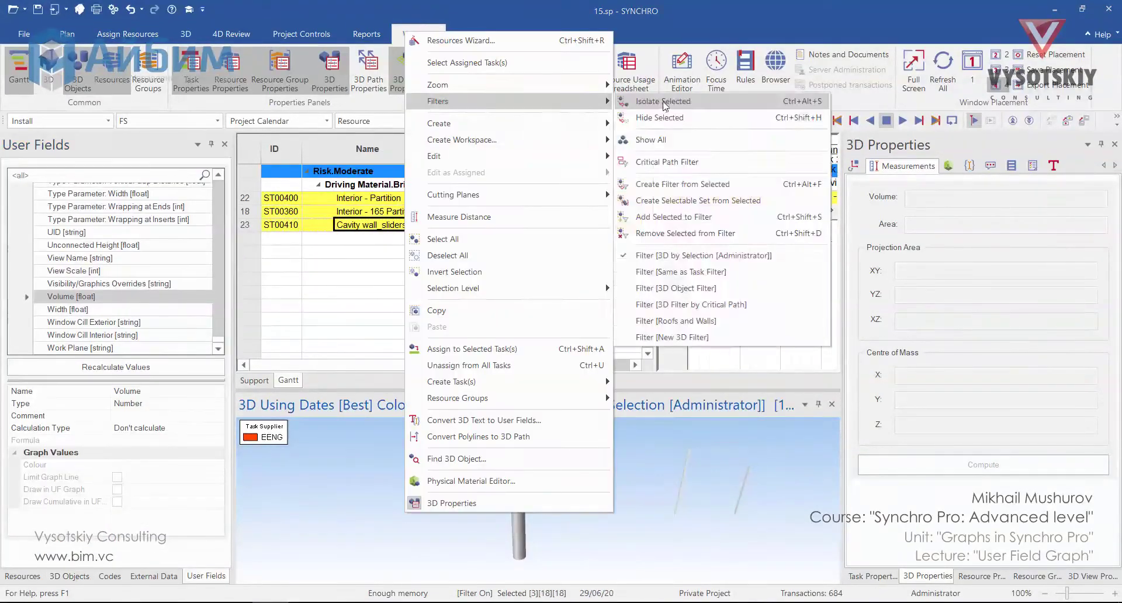
click(664, 102)
right_click(497, 481)
mouse_move(667, 71)
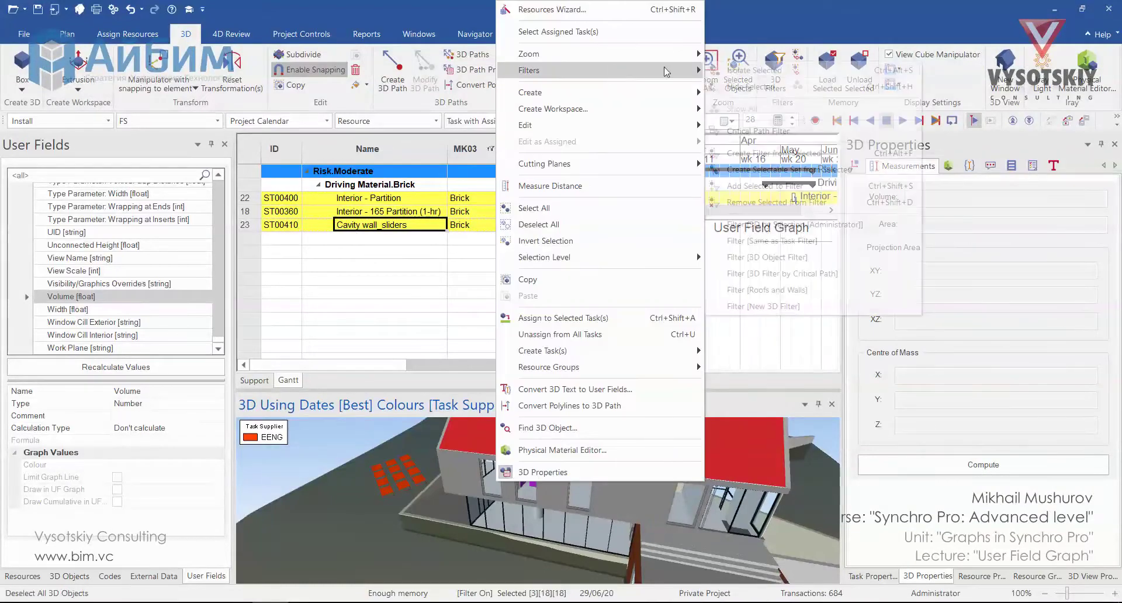
click(771, 224)
click(755, 423)
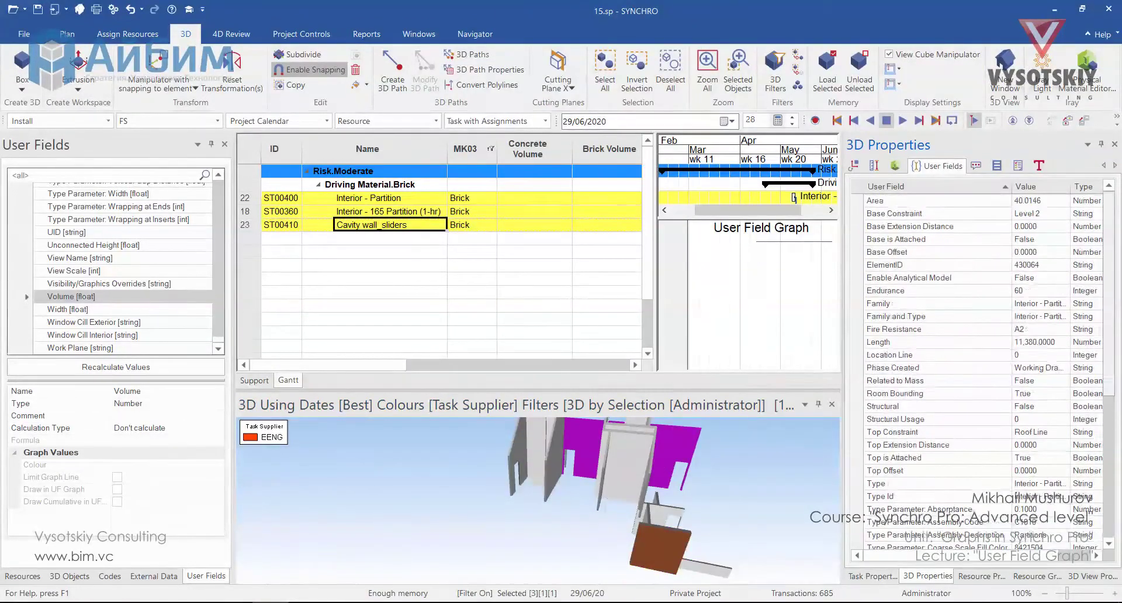
Step: Copy the 3D Area user field values into the Brick Volume task field for all objects, with Any for multiple associations
scroll(191, 258, up, 20)
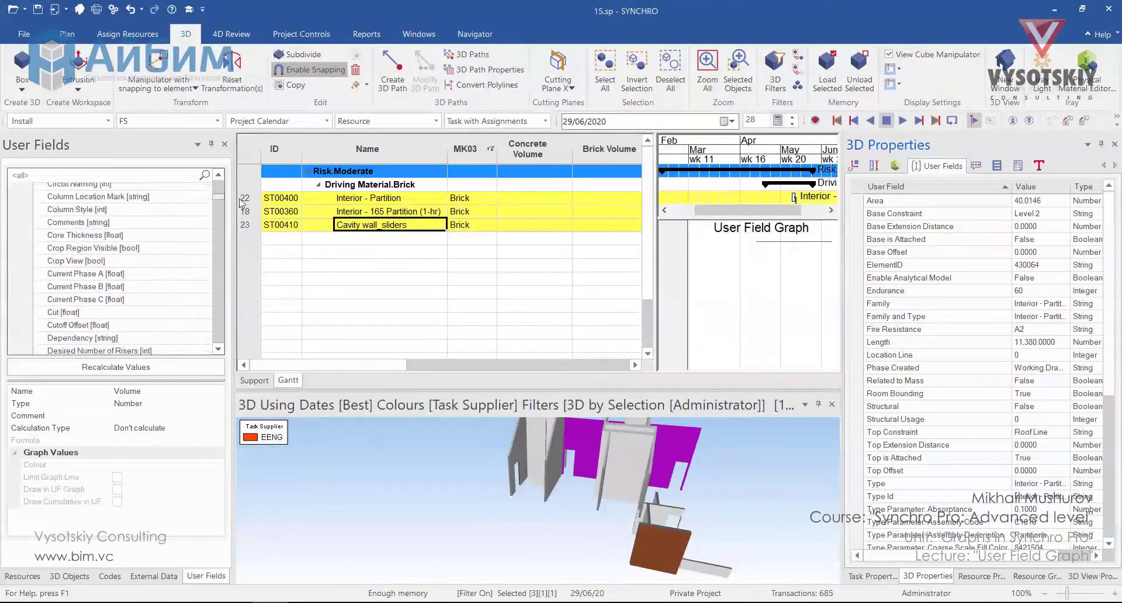
right_click(83, 256)
click(135, 327)
click(675, 264)
click(661, 513)
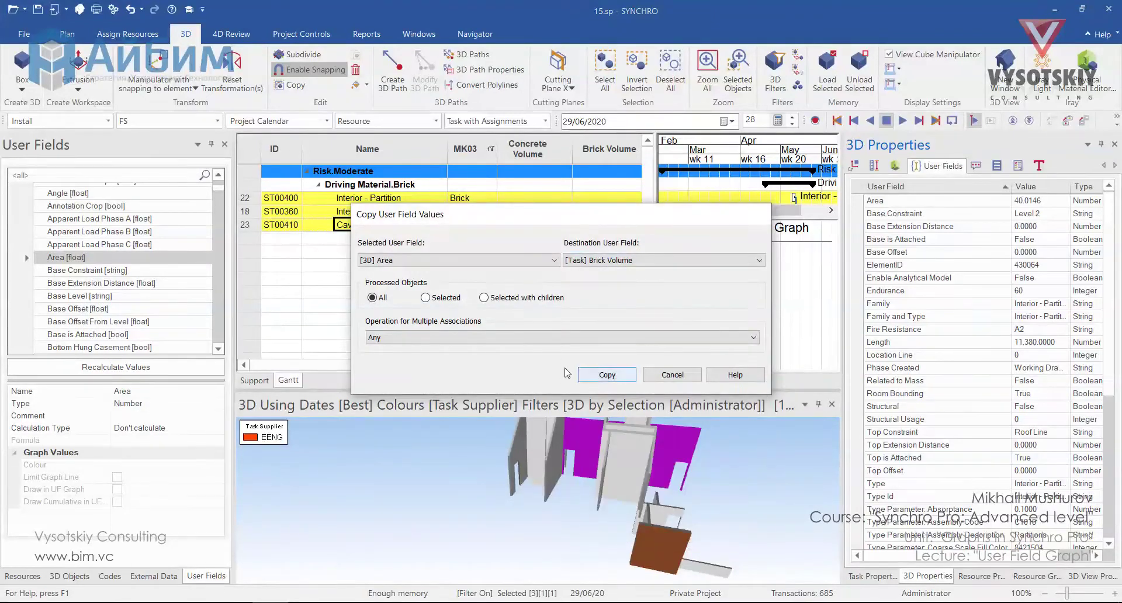
click(607, 374)
click(725, 374)
click(637, 197)
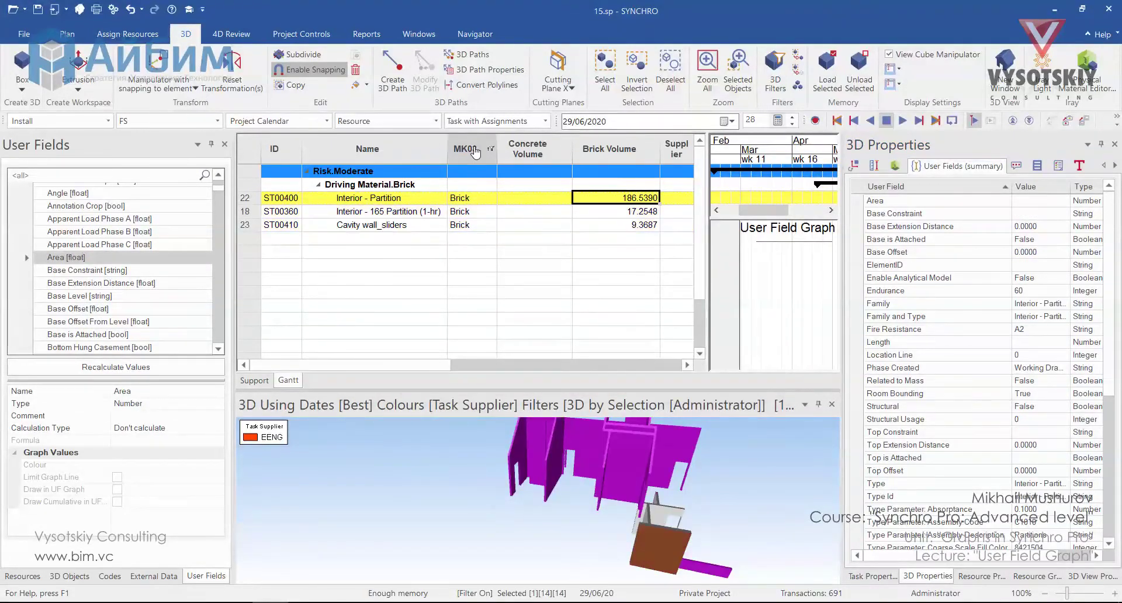
Step: Clear the Brick task filter and the 3D selection filter, and widen the Gantt and graph area
scroll(552, 311, up, 5)
click(798, 71)
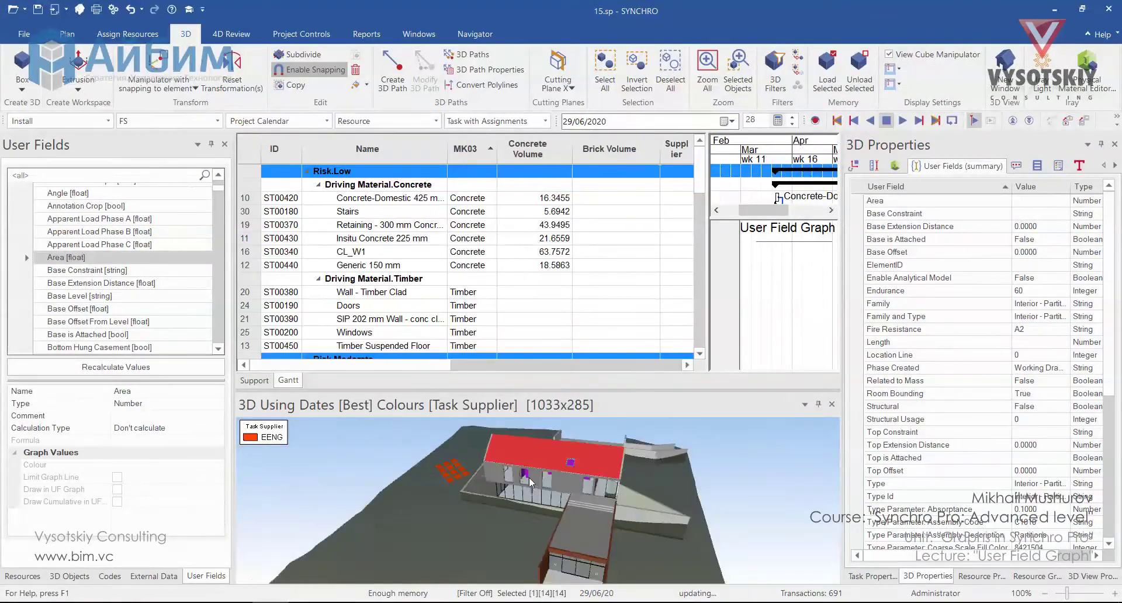
drag(707, 295, 589, 315)
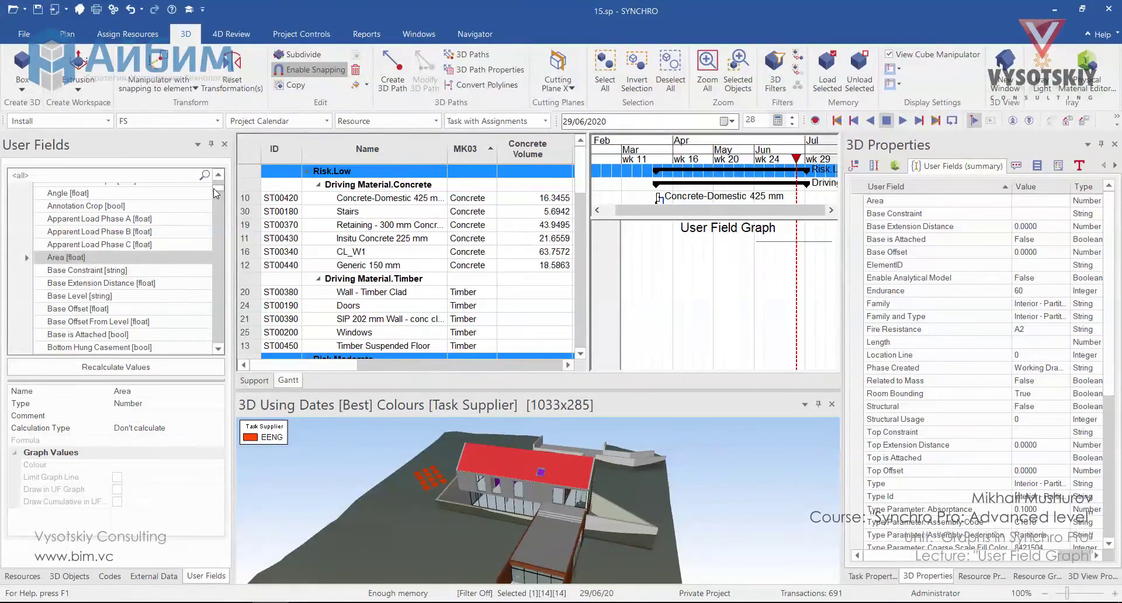
Step: Draw Concrete Volume in the User Field Graph in gray and set the Brick Volume graph colour to orange FF8C00
drag(216, 193, 221, 171)
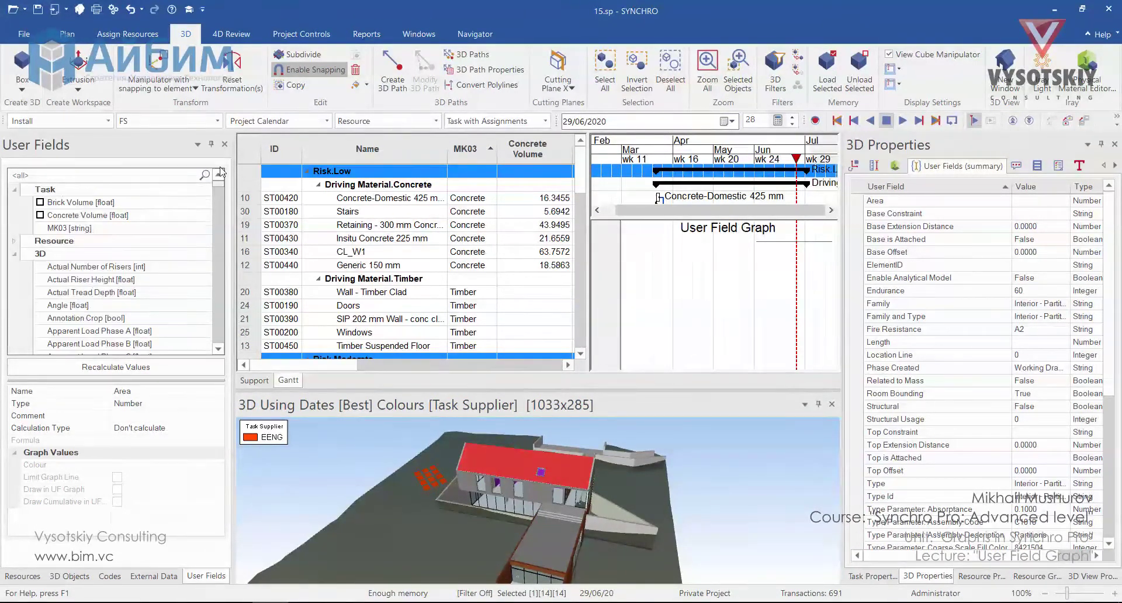
click(40, 216)
click(113, 216)
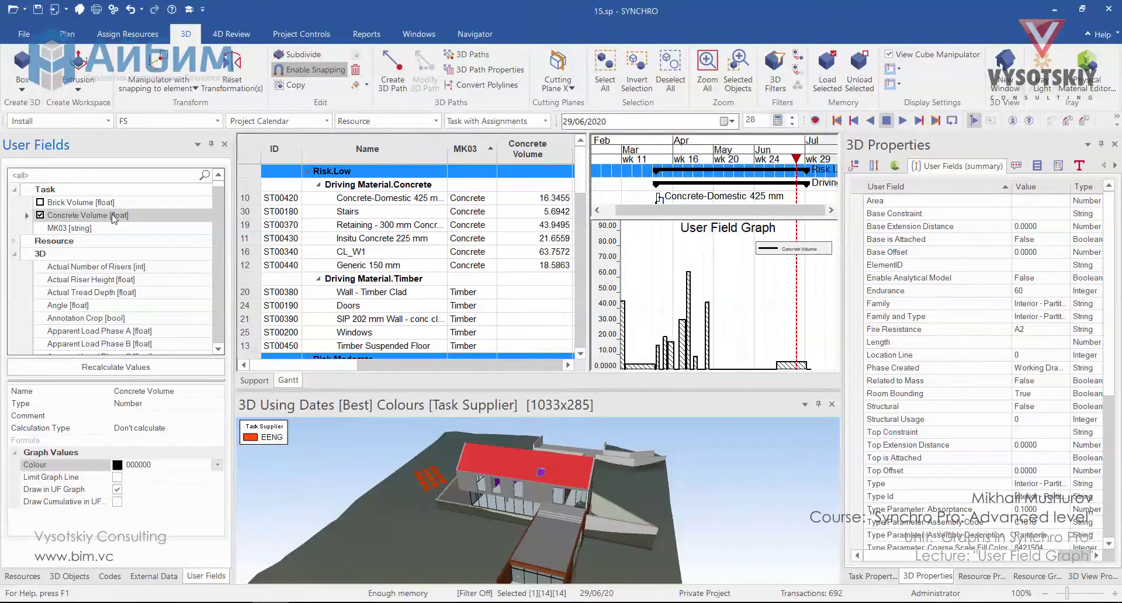
click(218, 465)
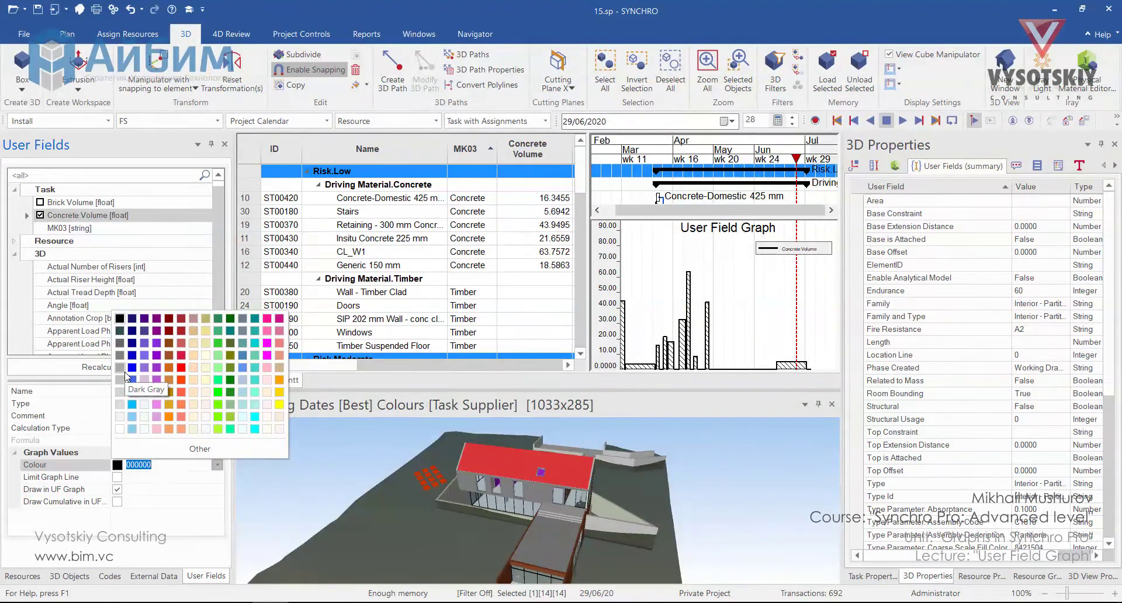
click(119, 356)
click(81, 203)
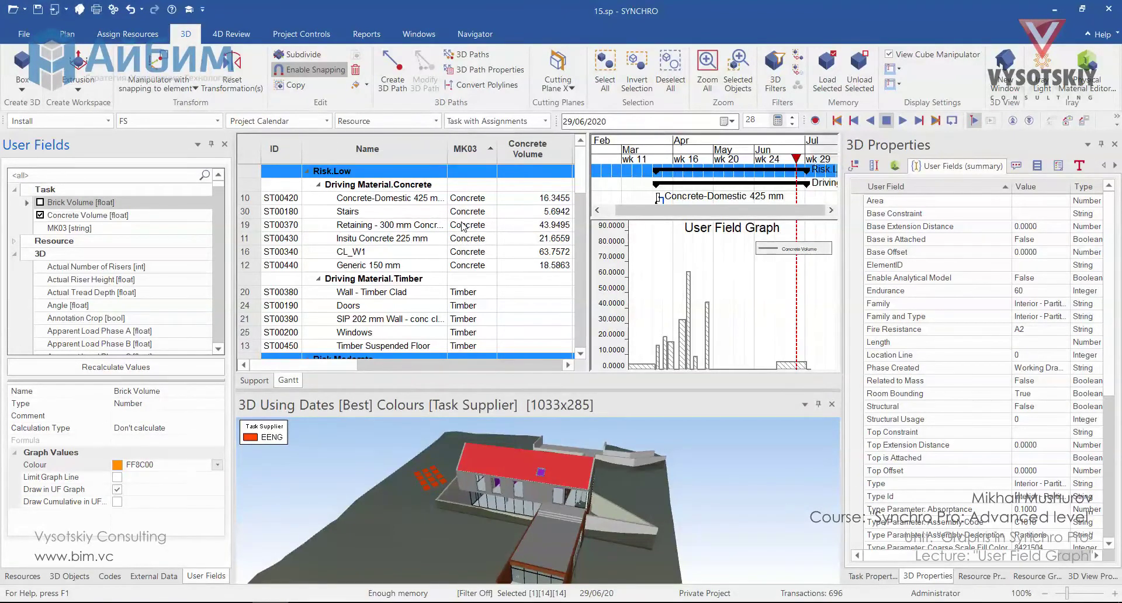
Step: Filter the task table to MK03 Concrete and copy all matching tasks as text
right_click(468, 211)
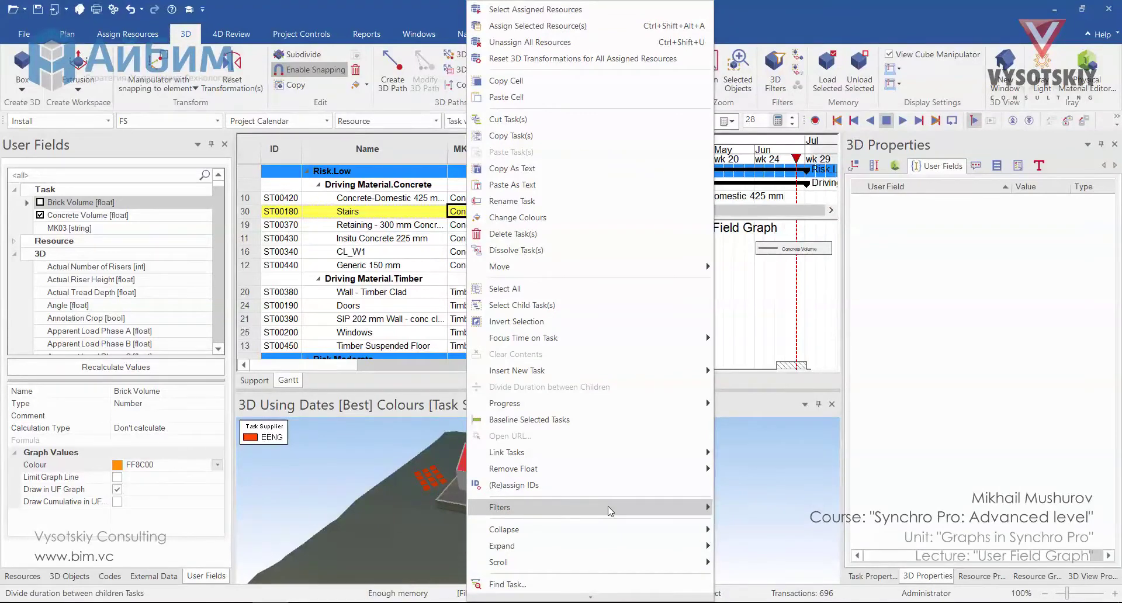
click(744, 484)
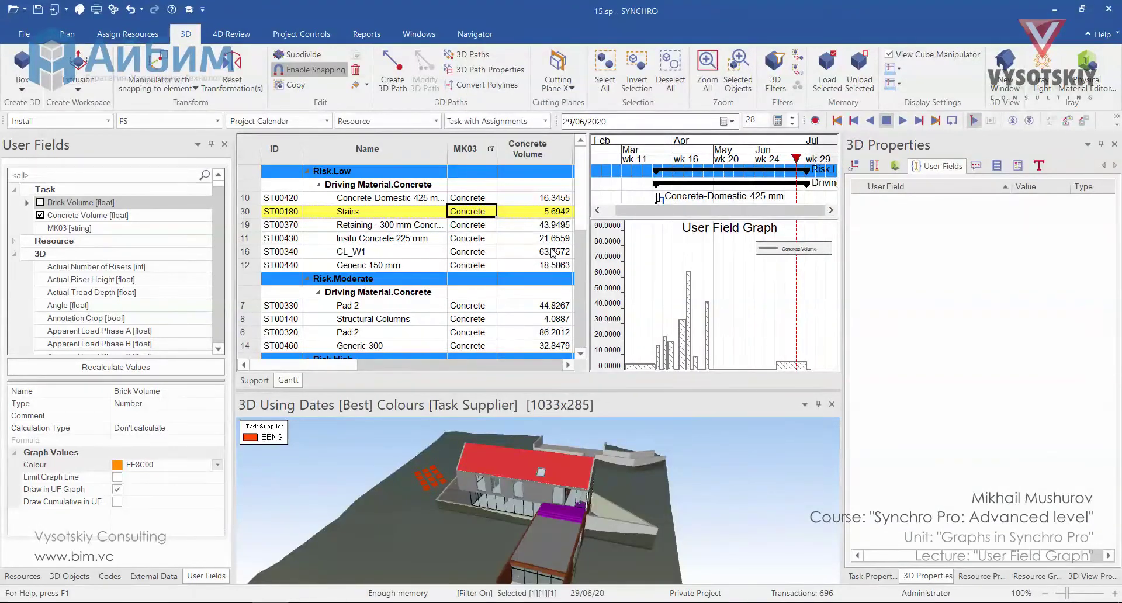
key(ctrl+a)
click(470, 357)
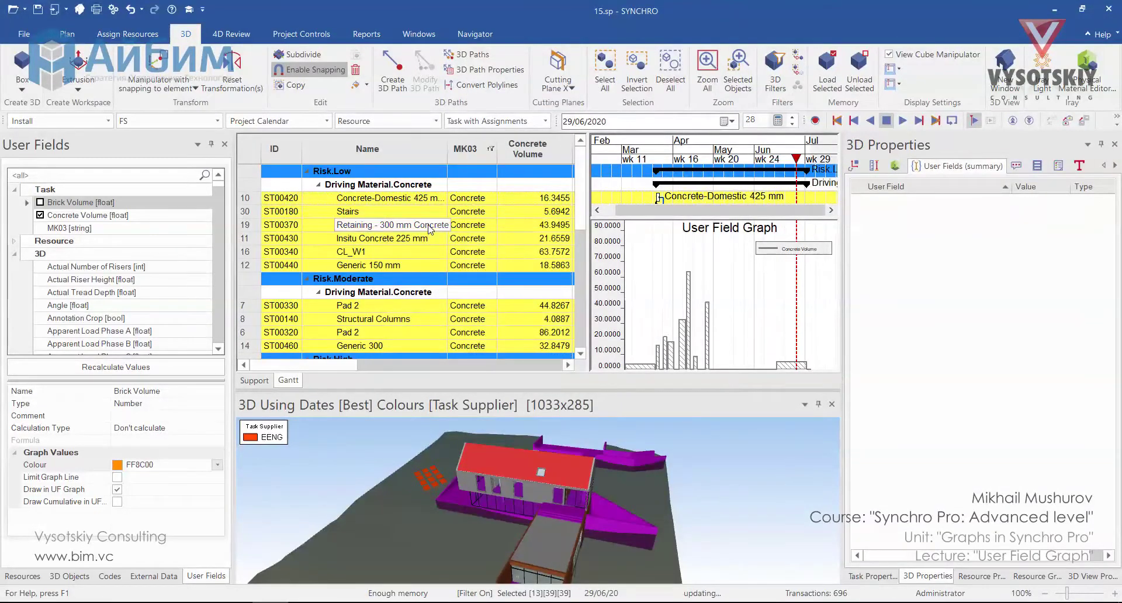
right_click(468, 225)
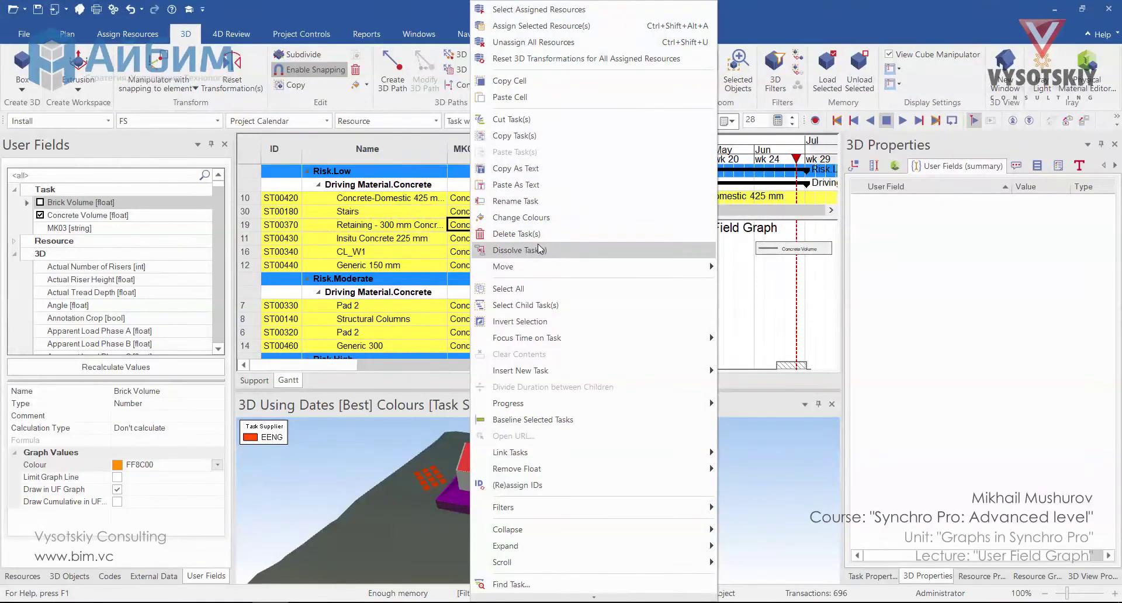
click(538, 169)
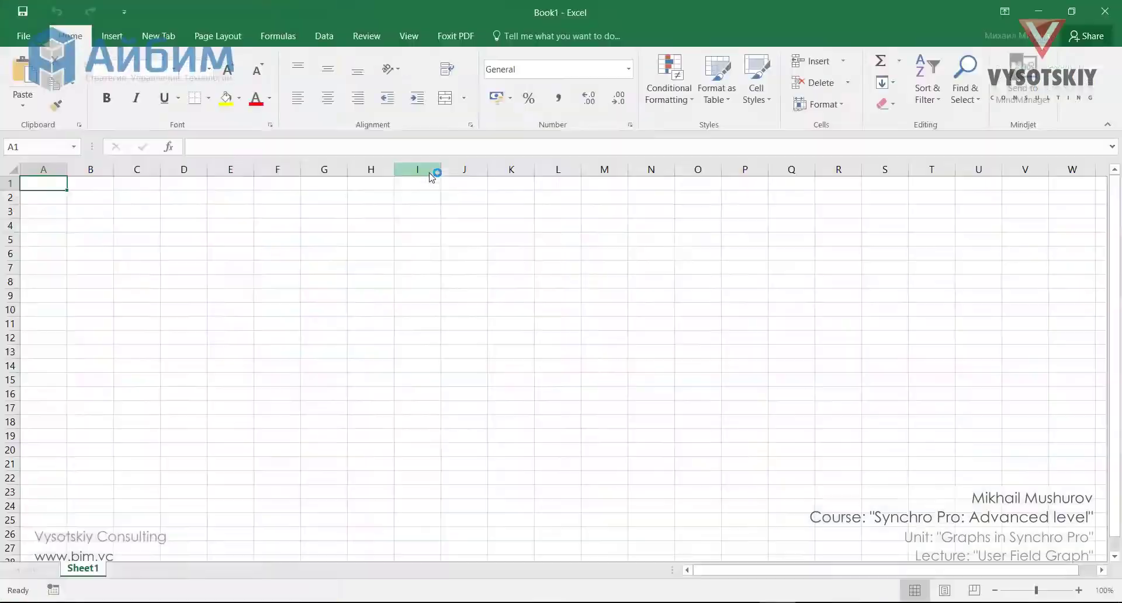
Step: Switch to Excel, paste the tasks into the blank workbook, and insert a header row above them with Cumulative in M1
key(ctrl+v)
click(695, 184)
key(shift+space)
key(ctrl+shift+plus)
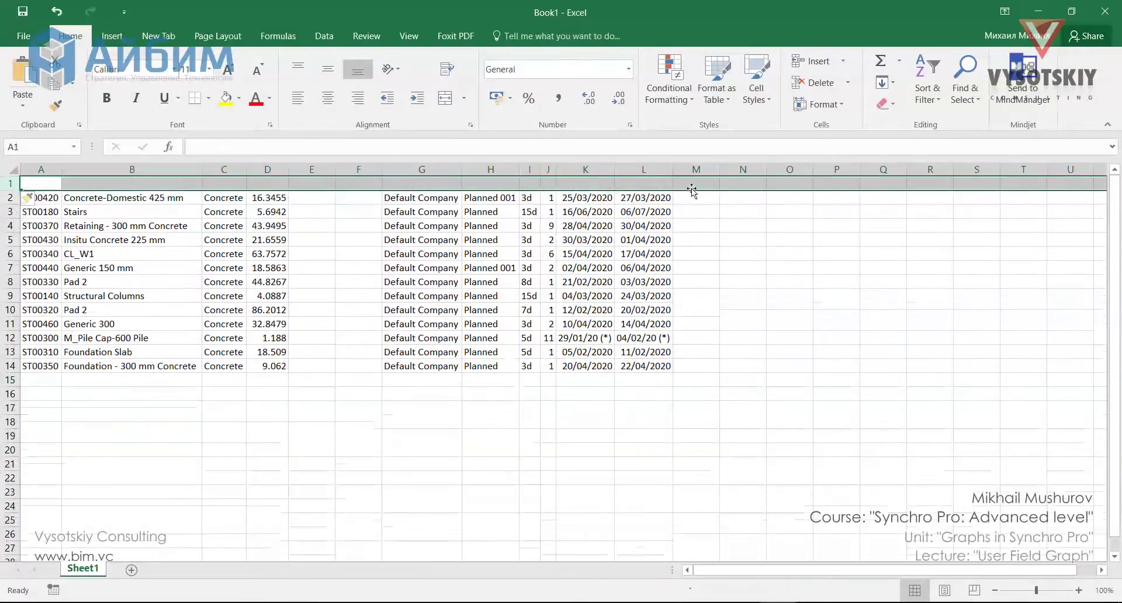
text(Cumulative)
click(720, 182)
double_click(720, 169)
Step: Enter +D2 in M2 and +M2+D3 in M3, and fill the running total down to M14
click(695, 197)
text(=)
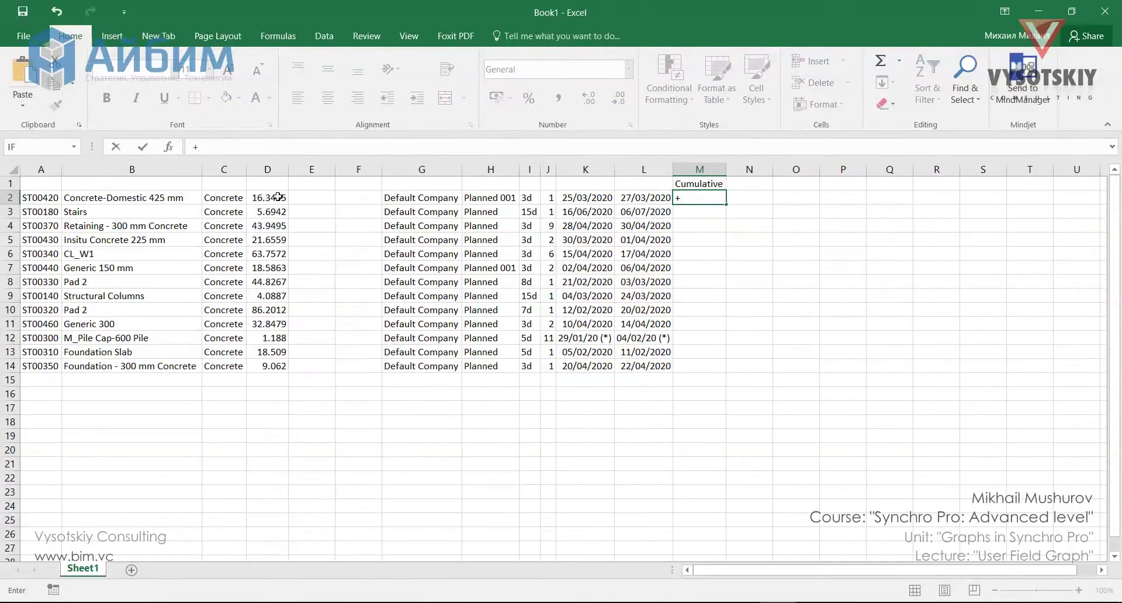
click(267, 198)
key(Return)
text(=+)
click(699, 198)
text(+)
click(267, 212)
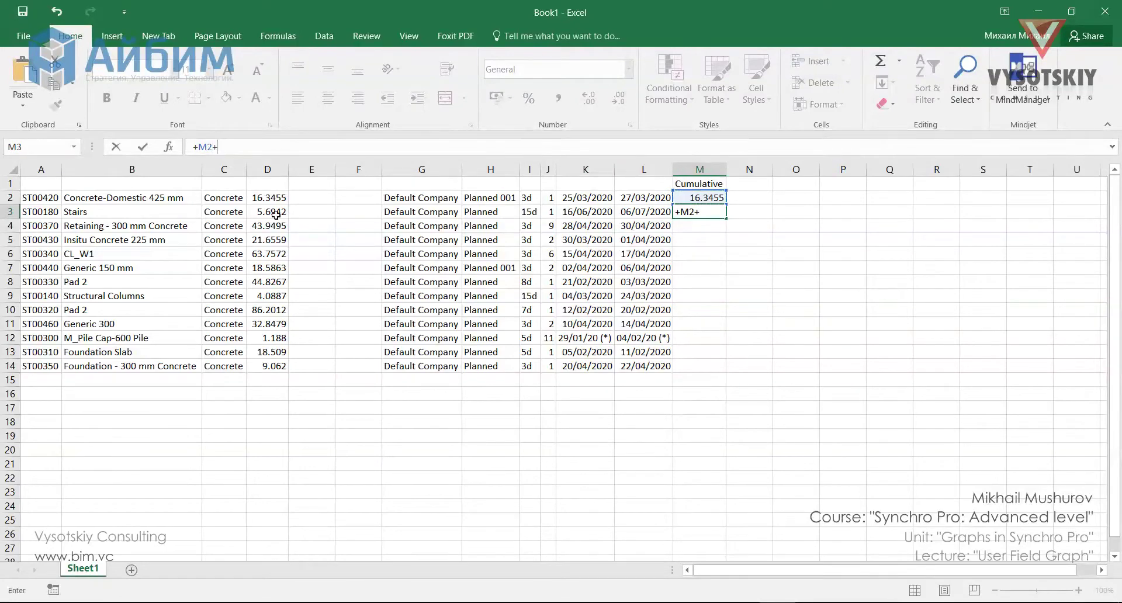
key(ctrl+Return)
drag(725, 218, 724, 373)
Step: Insert a recommended line chart of K2:K14 and M2:M14 and apply the blue chart style with data labels and drop lines
drag(707, 197, 707, 366)
ctrl+drag(585, 198, 584, 366)
click(218, 35)
scroll(167, 39, up, 2)
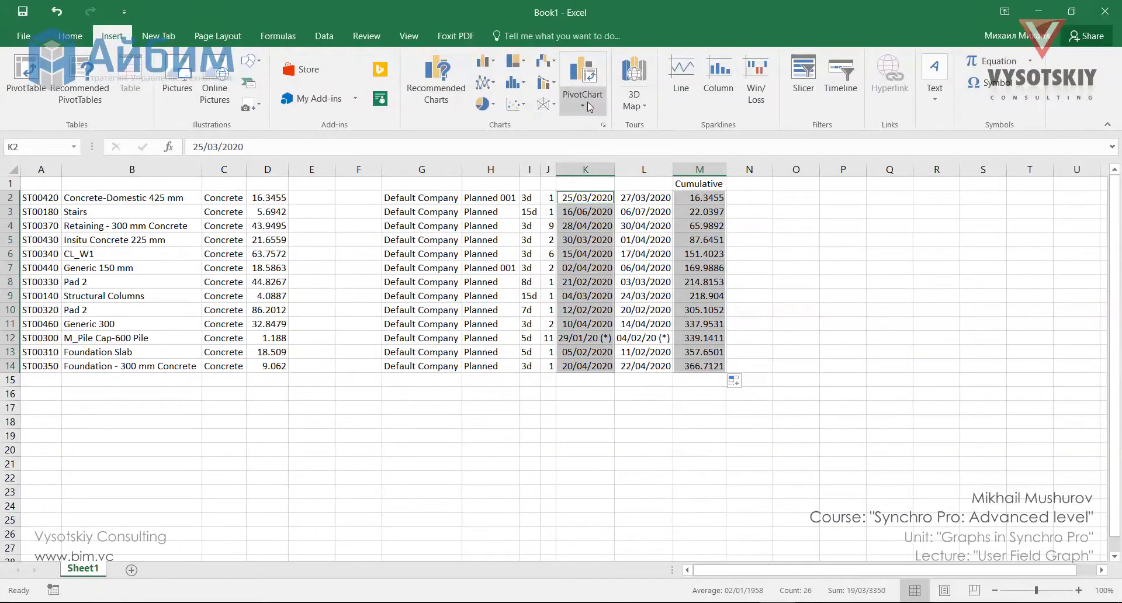
click(436, 82)
click(1017, 579)
click(667, 111)
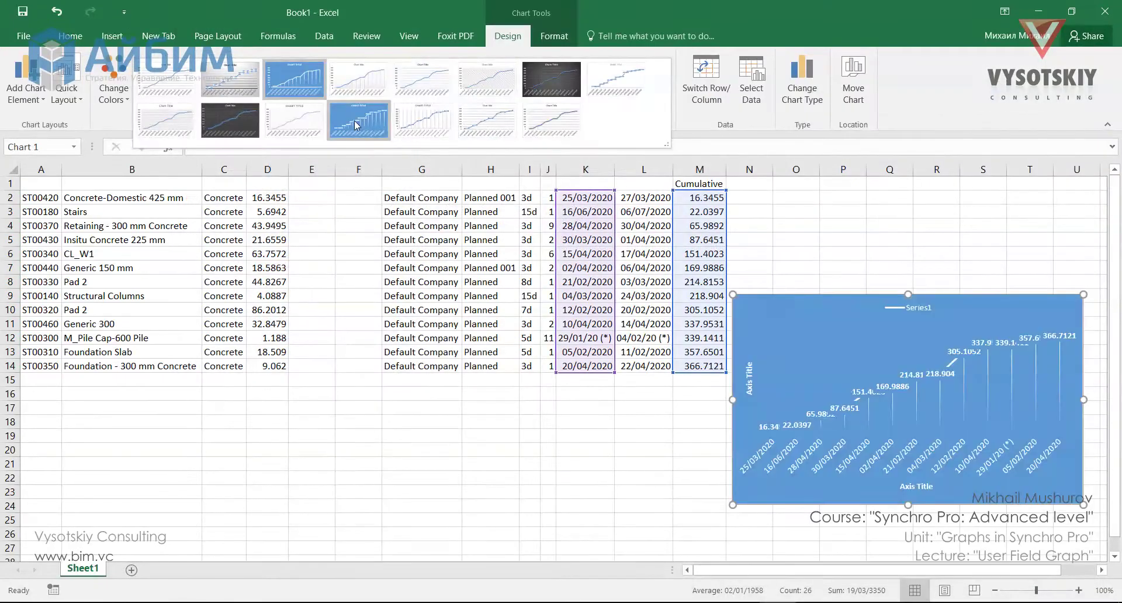
click(354, 120)
Step: Move the chart's data labels clear of the line so each cumulative value is readable
click(1028, 338)
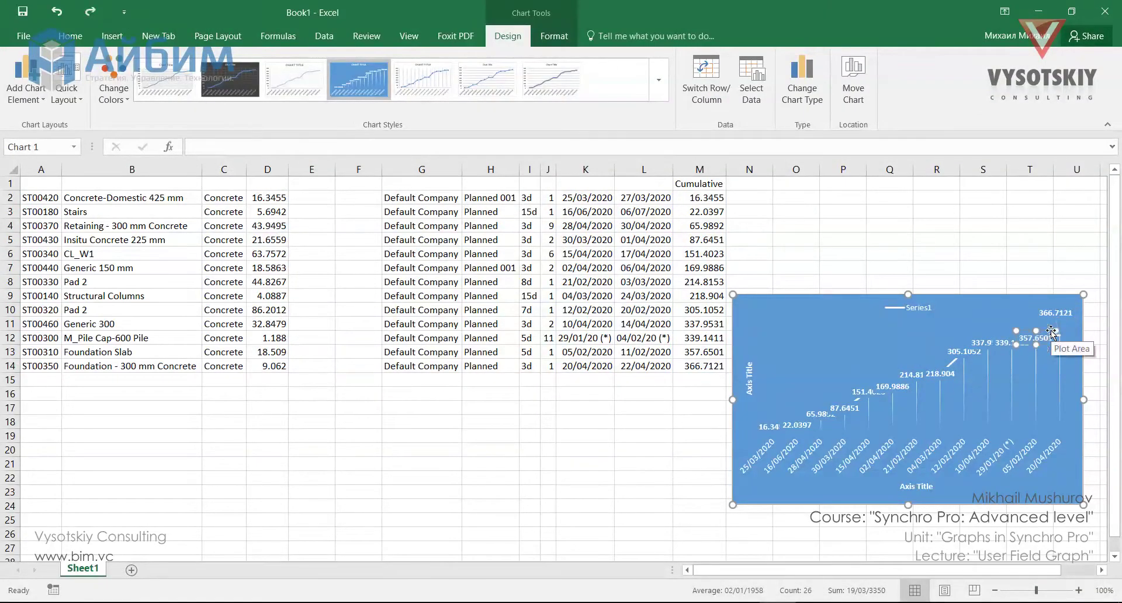
click(837, 372)
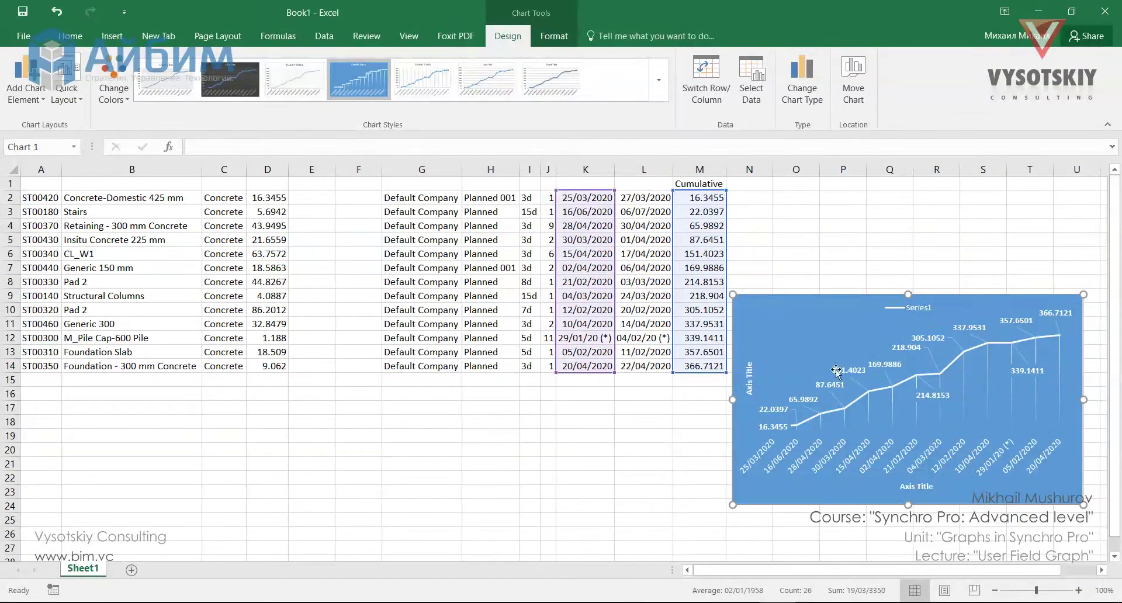
drag(836, 372, 836, 356)
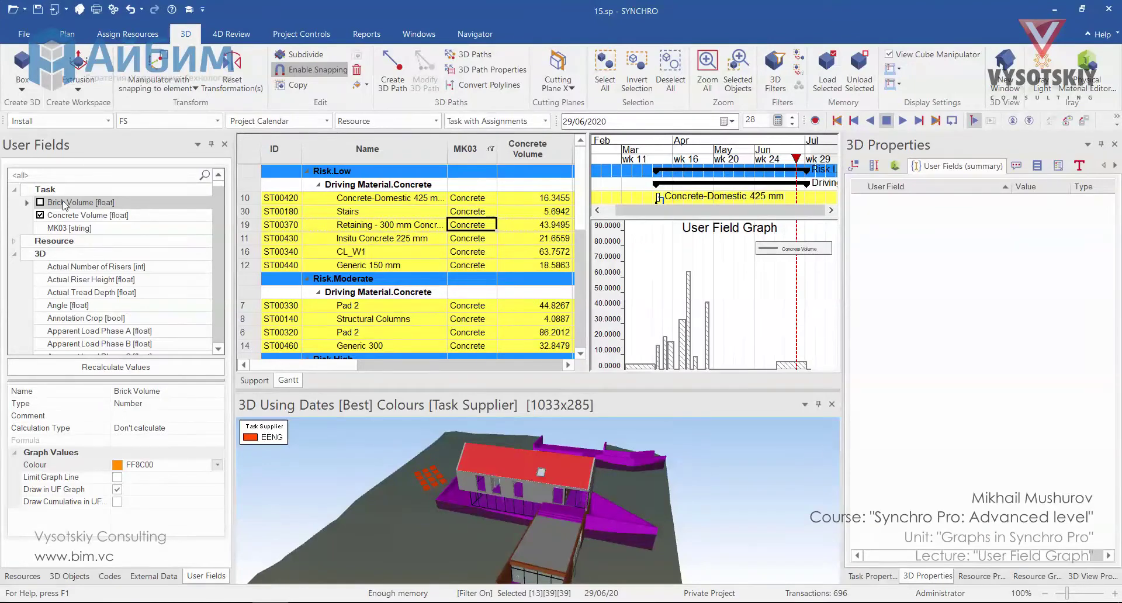
Step: Switch back to SYNCHRO and add a red Task user field of type Number named Act. Concrete Q
key(Insert)
text(Act. Coc)
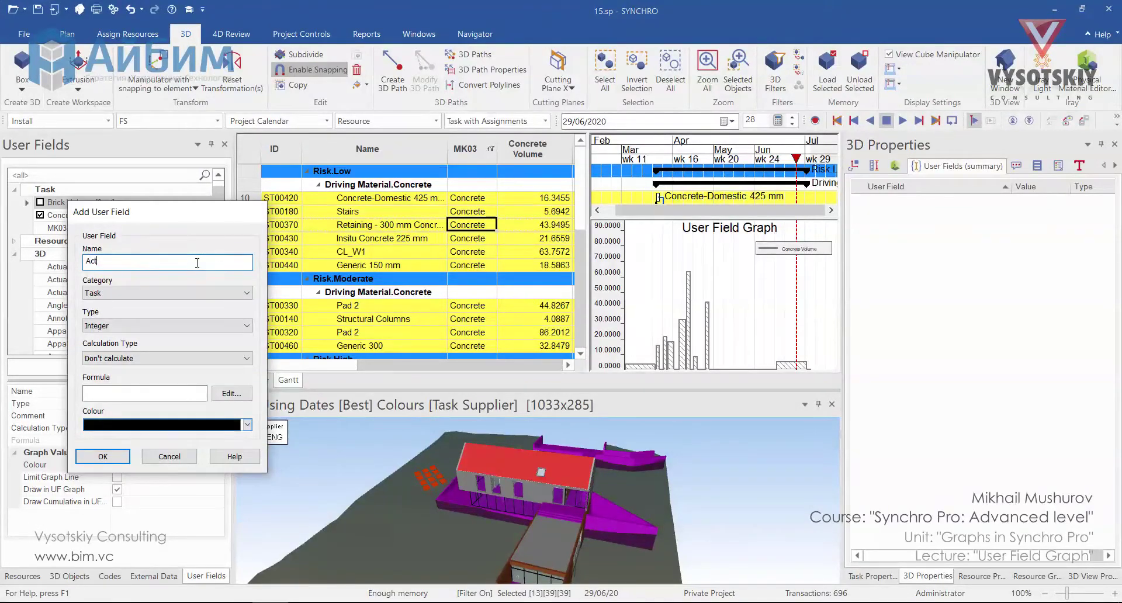
click(245, 326)
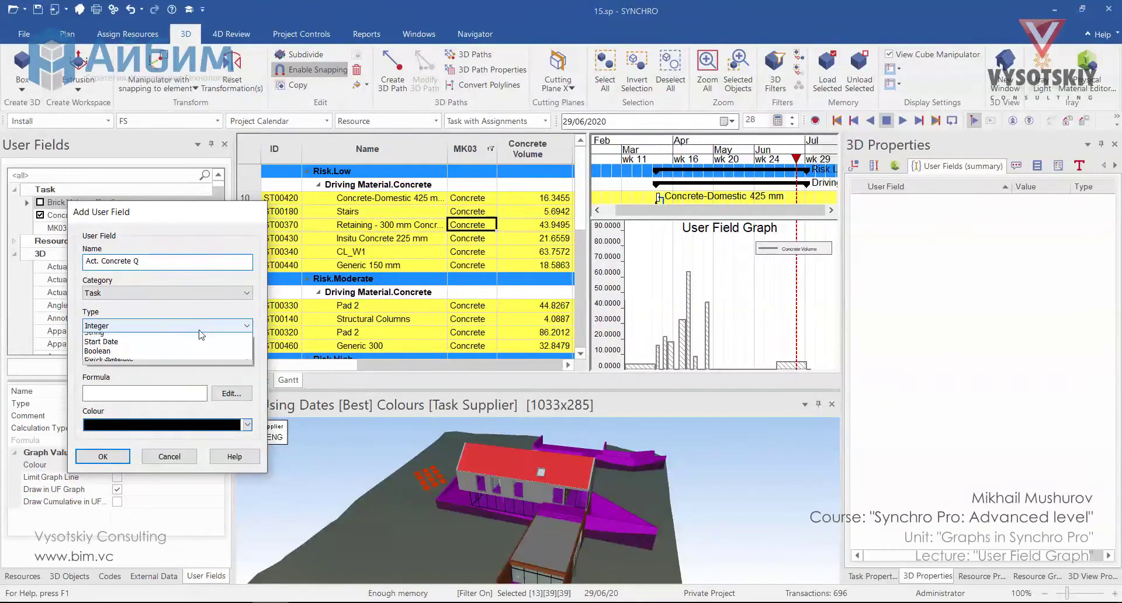
click(117, 348)
click(246, 426)
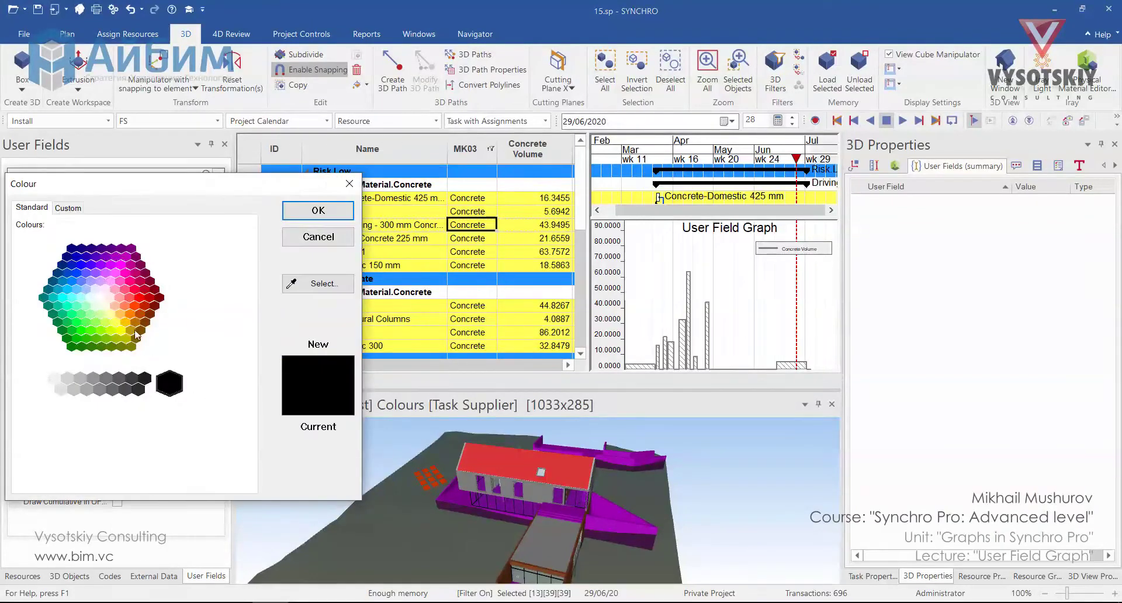
click(144, 302)
click(318, 211)
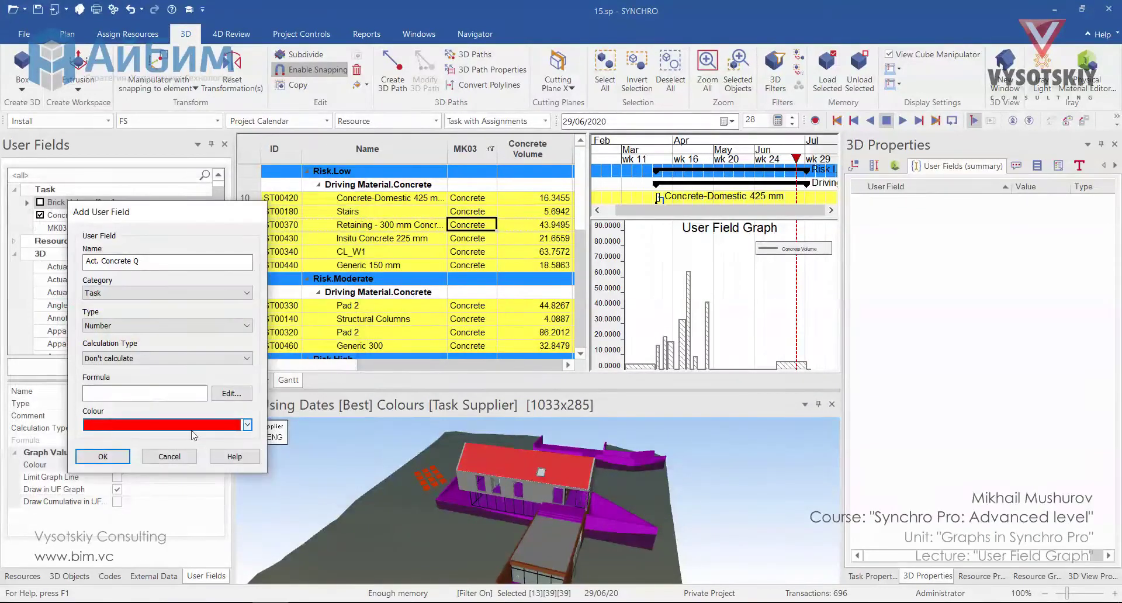
click(115, 453)
Step: Add another red Task user field of type Number named Act. Brick Q
key(Insert)
text(Act. Brick Qu)
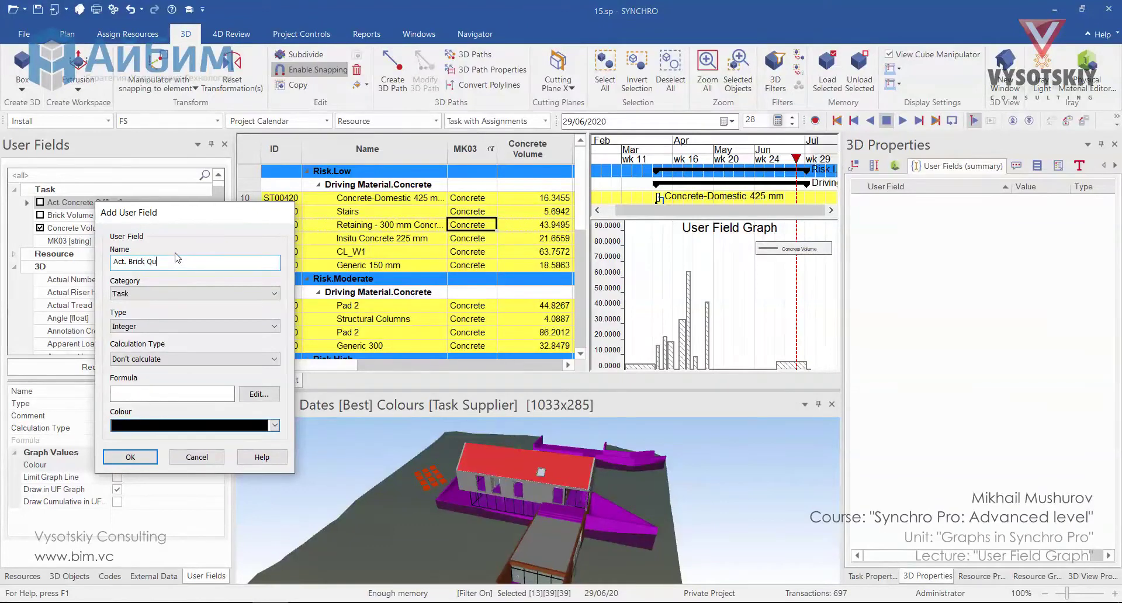
drag(164, 212, 252, 197)
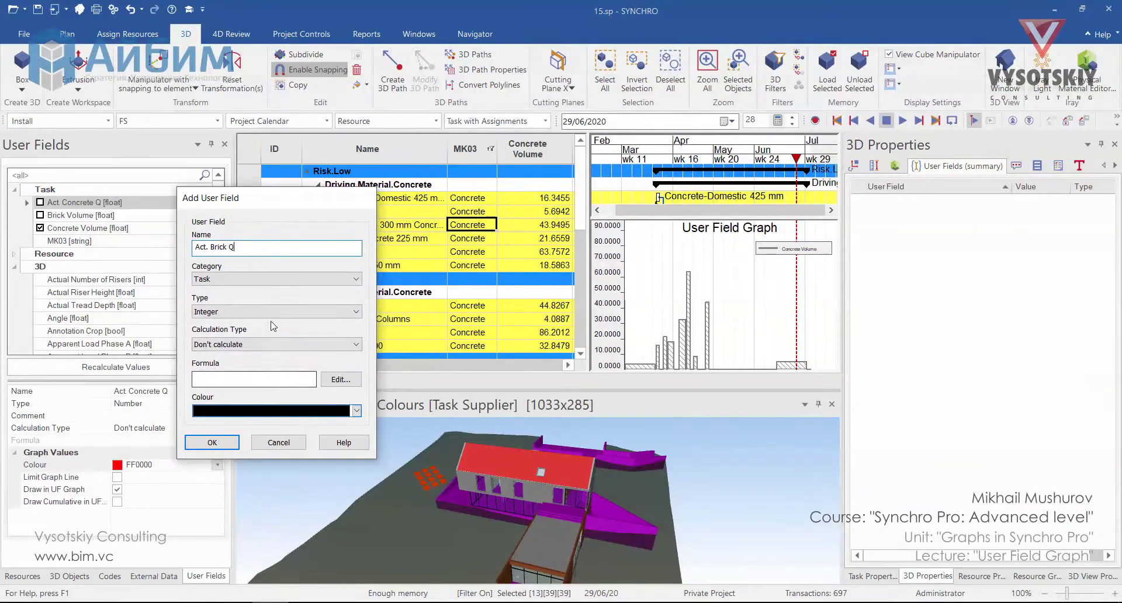
click(280, 312)
click(273, 333)
click(362, 411)
click(237, 283)
click(411, 197)
click(212, 443)
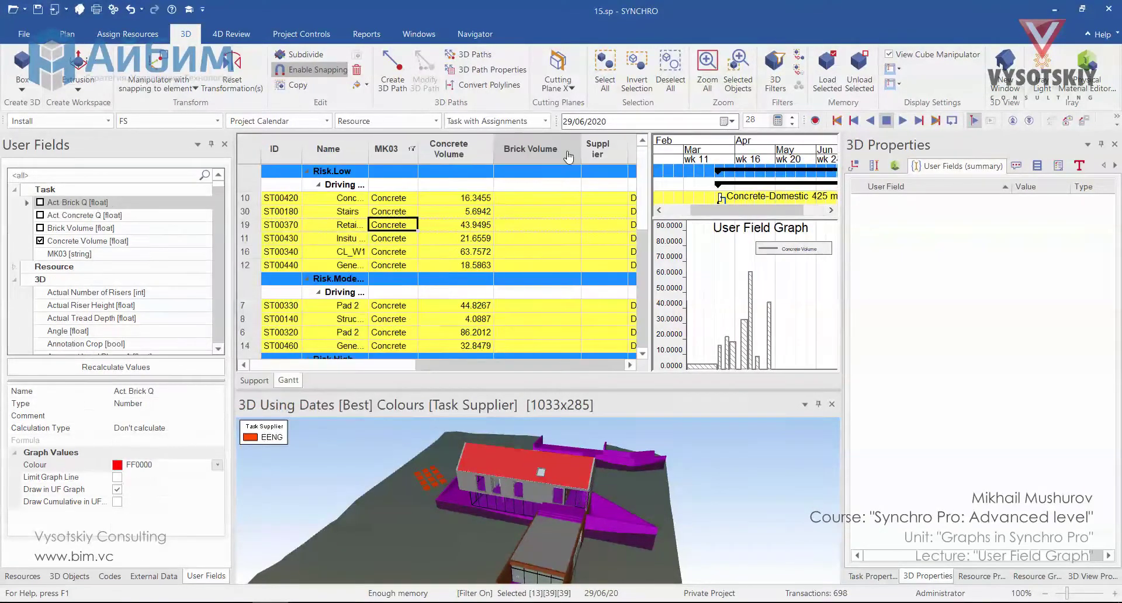
Step: Narrow the Brick Volume column and add Act. Concrete Q and Act. Brick Q as columns directly after it
drag(583, 150, 540, 150)
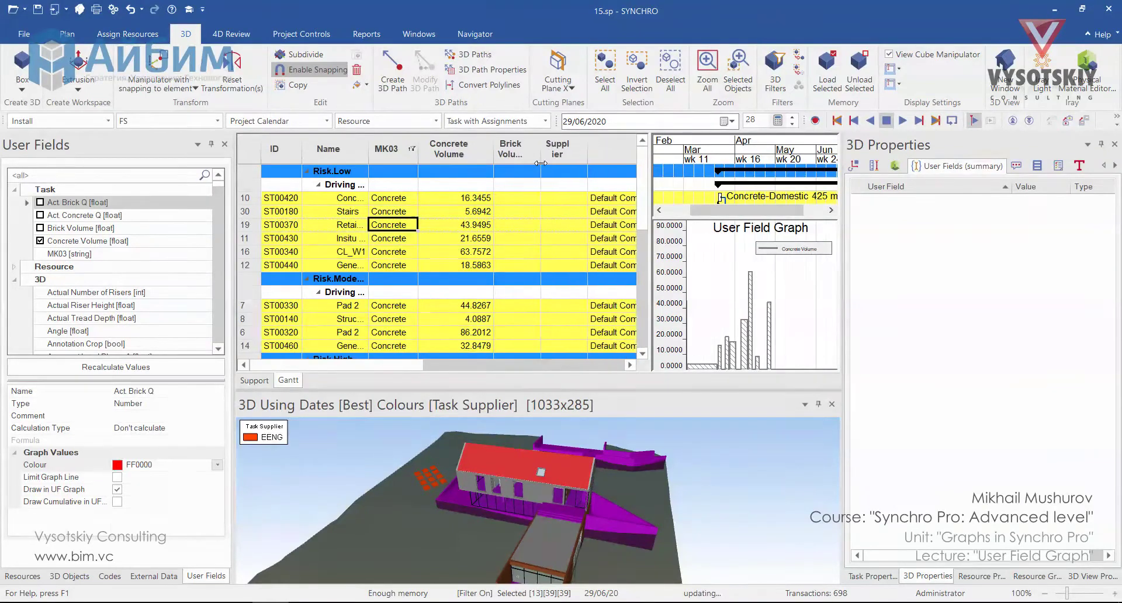
right_click(536, 153)
click(570, 293)
text(act)
scroll(481, 311, down, 3)
double_click(488, 409)
click(674, 215)
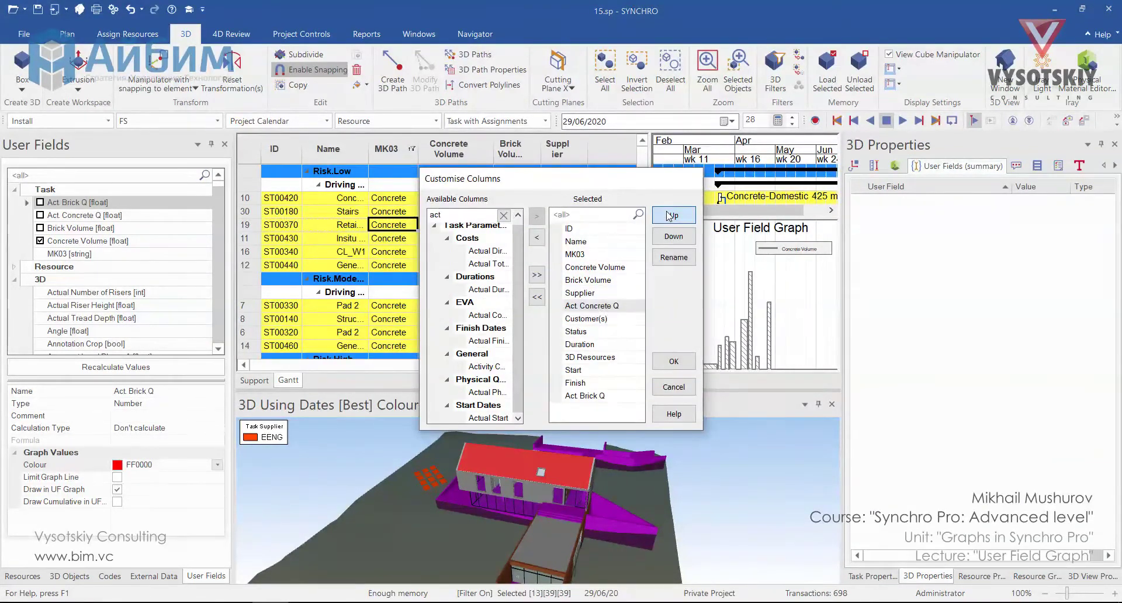
double_click(488, 417)
click(674, 215)
click(674, 361)
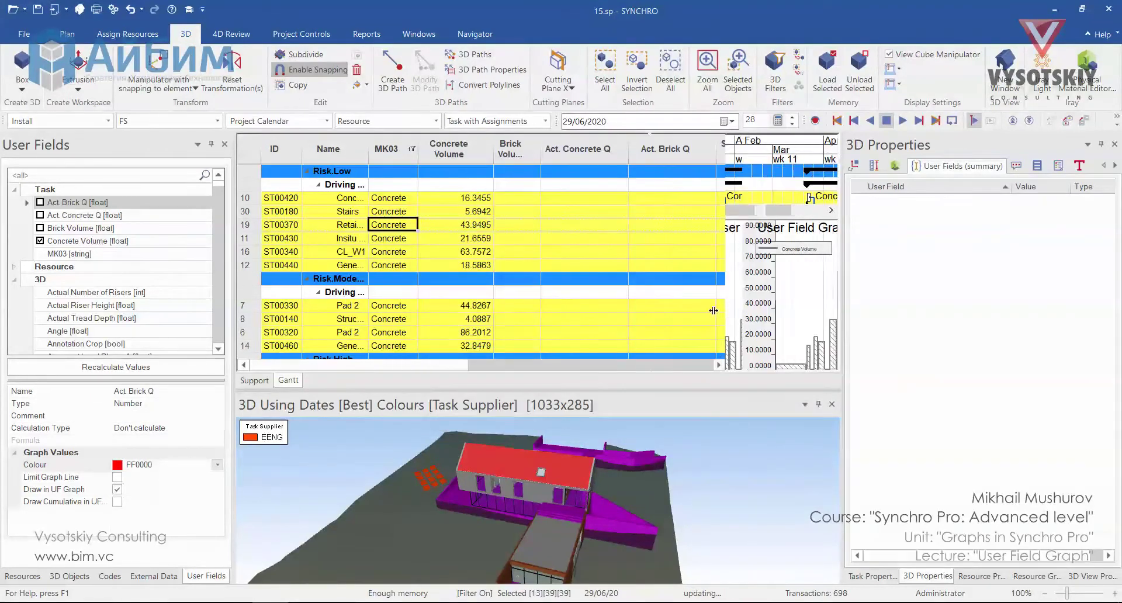
Step: Enter 17, 8, 50, 21, 65, 20, 45, 5, 87, 35, 2, 20 and 10 as the concrete tasks' Act. Concrete Q and plot the field
click(574, 199)
text(17 8 50 21 65 20 45 )
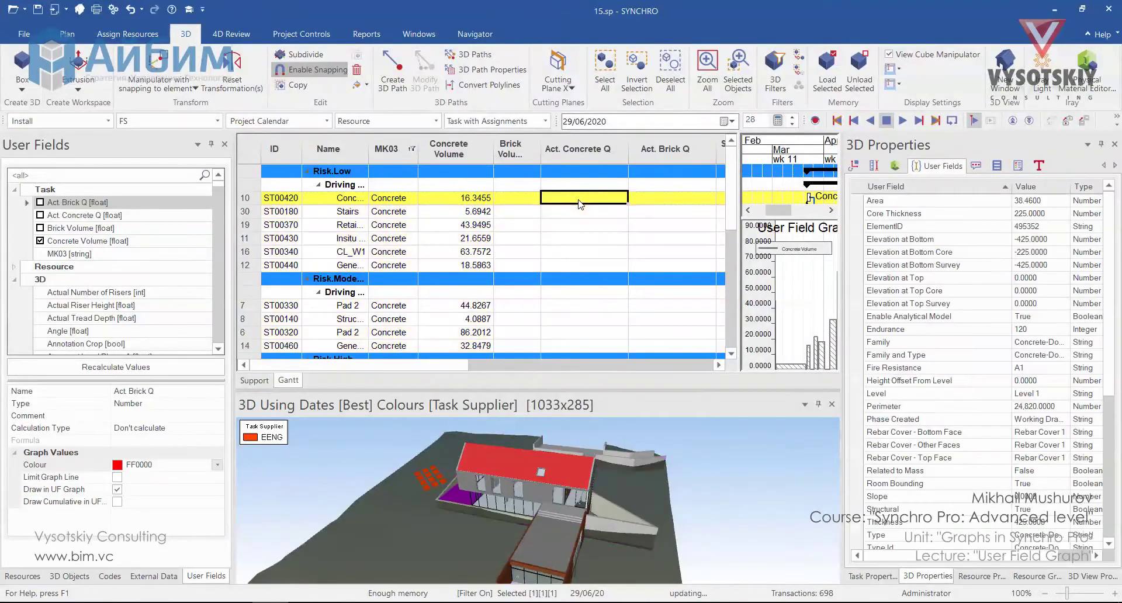
text(5 87 35 2)
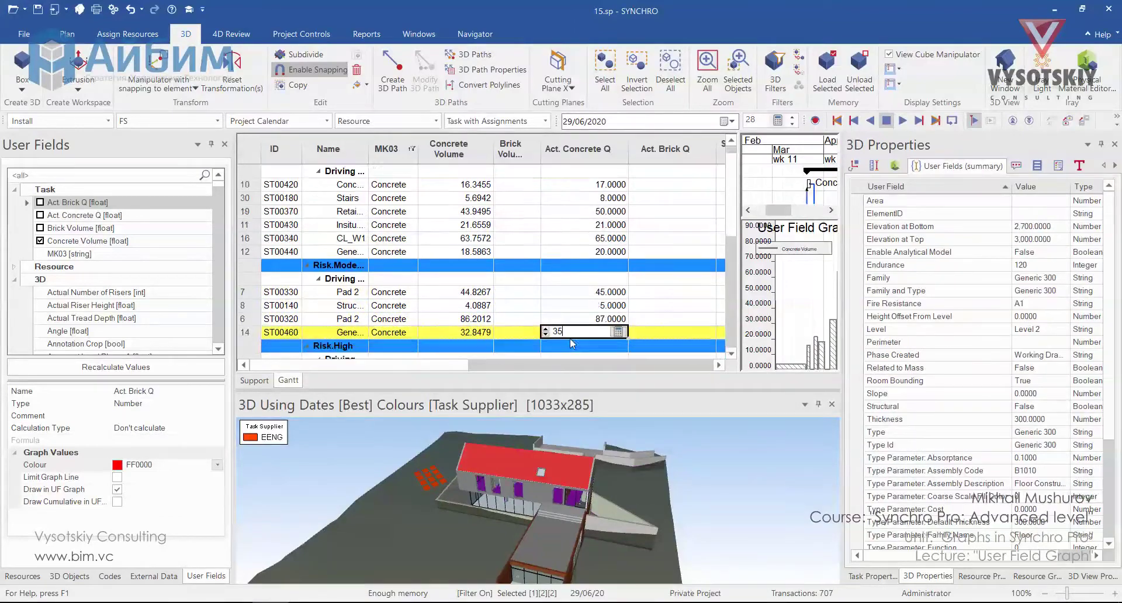
drag(739, 316, 616, 316)
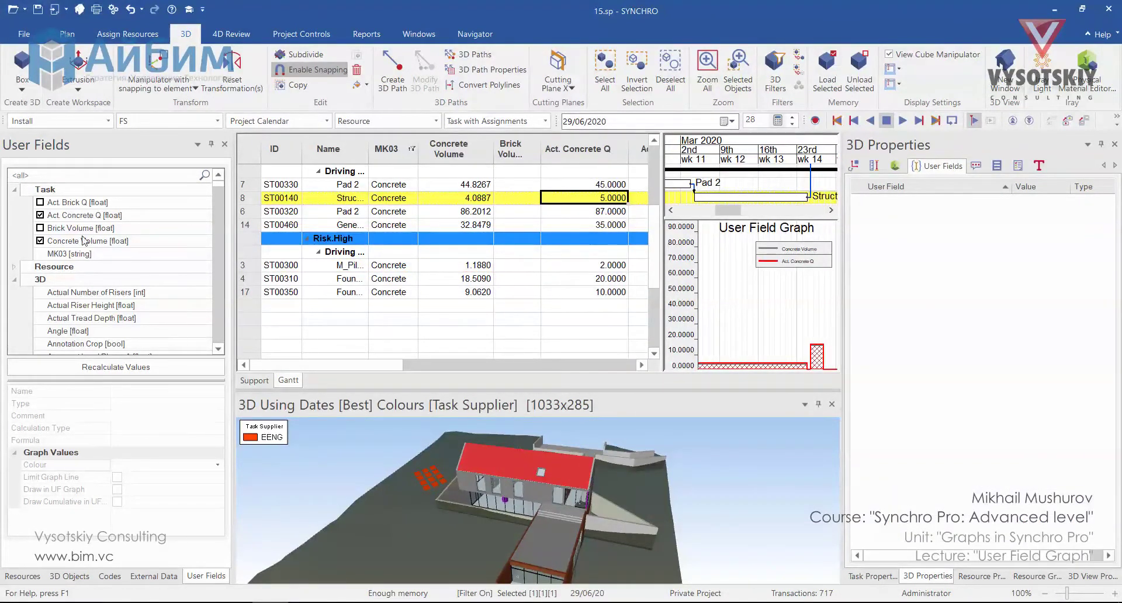
Step: Plot Brick Volume and Act. Brick Q in the User Field Graph instead of the two concrete fields
click(41, 239)
click(41, 229)
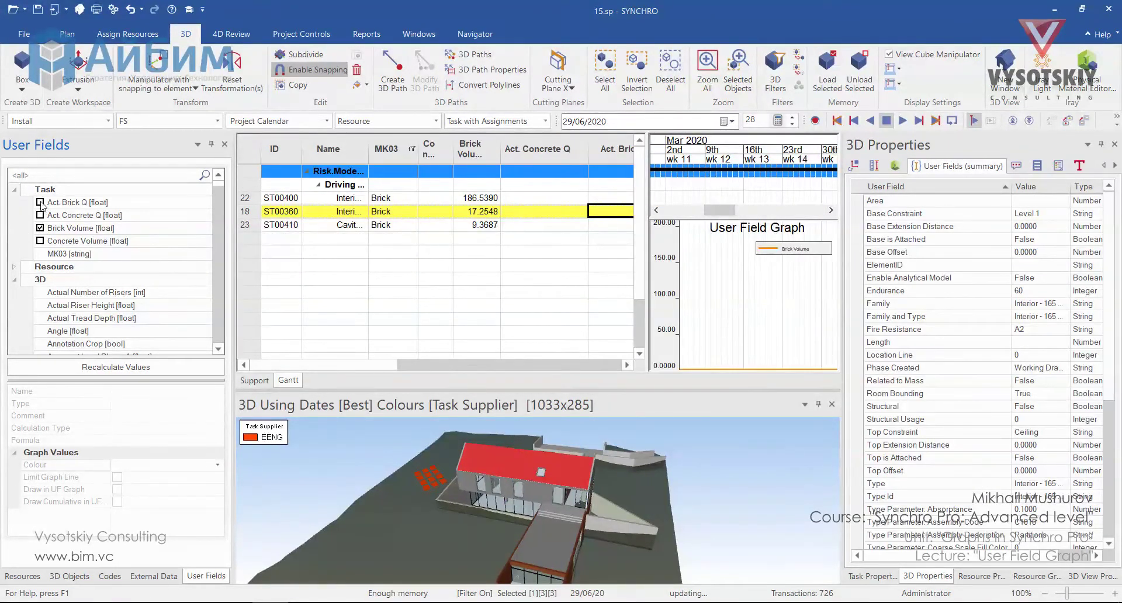
click(40, 203)
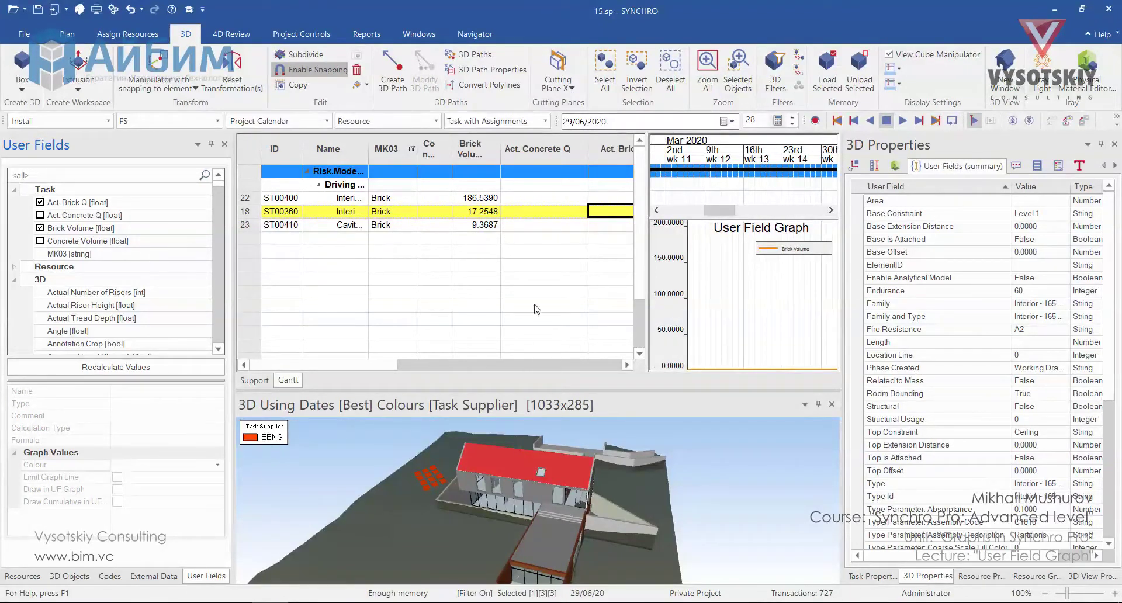
Step: Enter 190, 18 and 11 as the Act. Brick Q values of brick tasks ST00400, ST00360 and ST00410
click(611, 198)
click(562, 197)
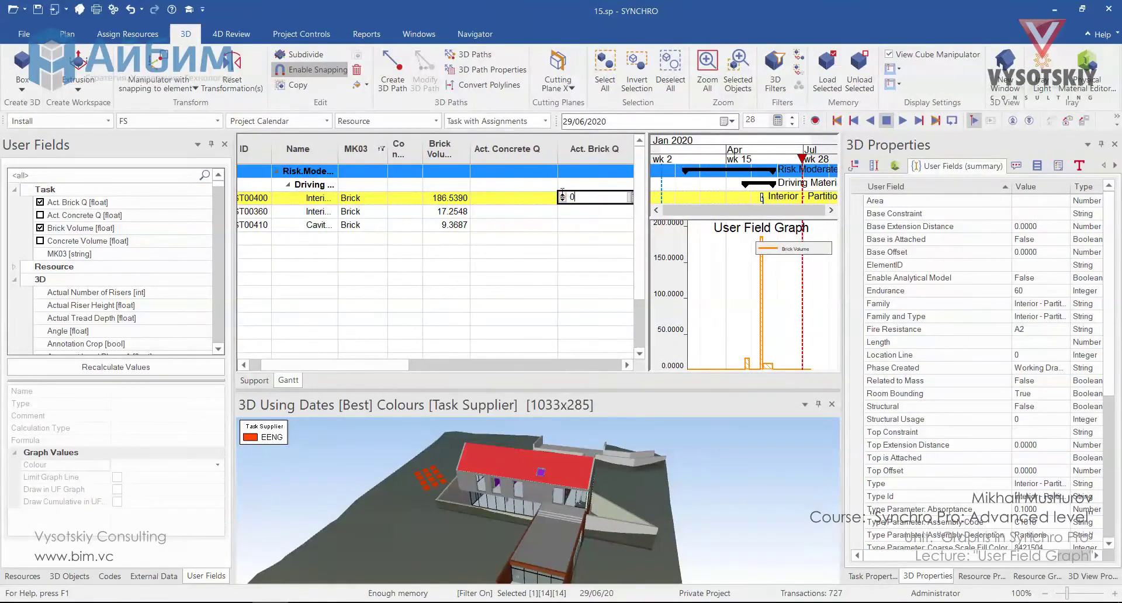
text(190)
click(575, 210)
click(576, 210)
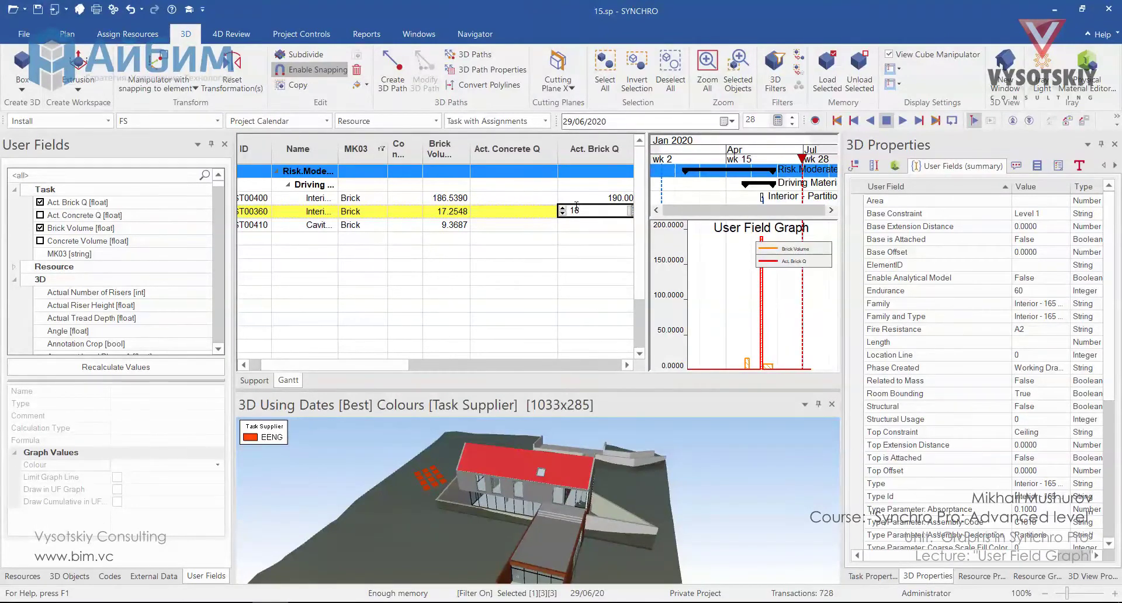
text(18)
key(Return)
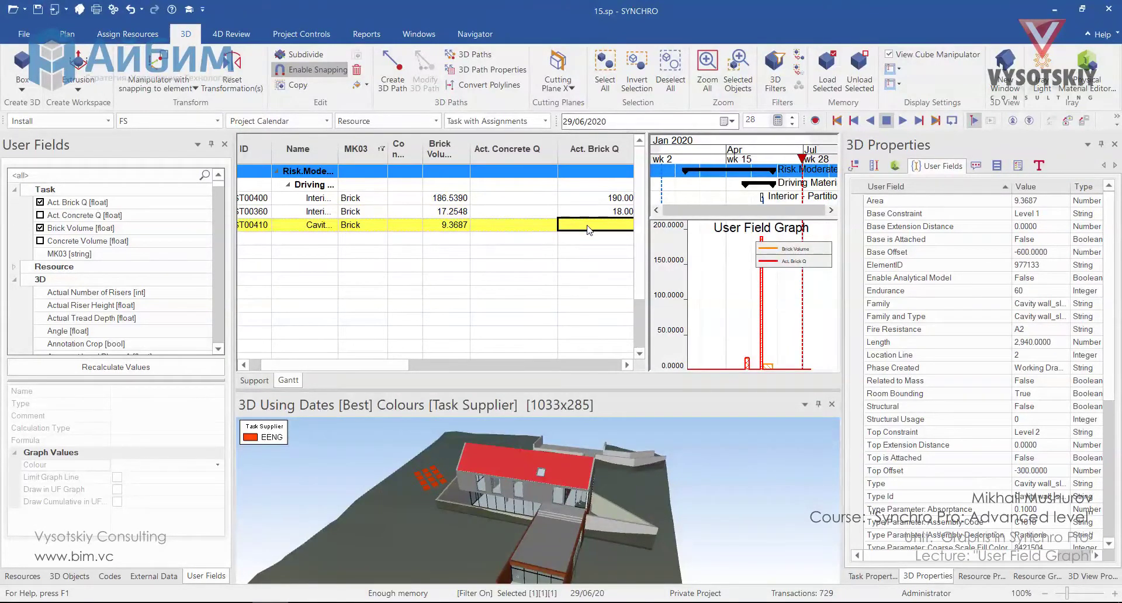
text(11)
key(Return)
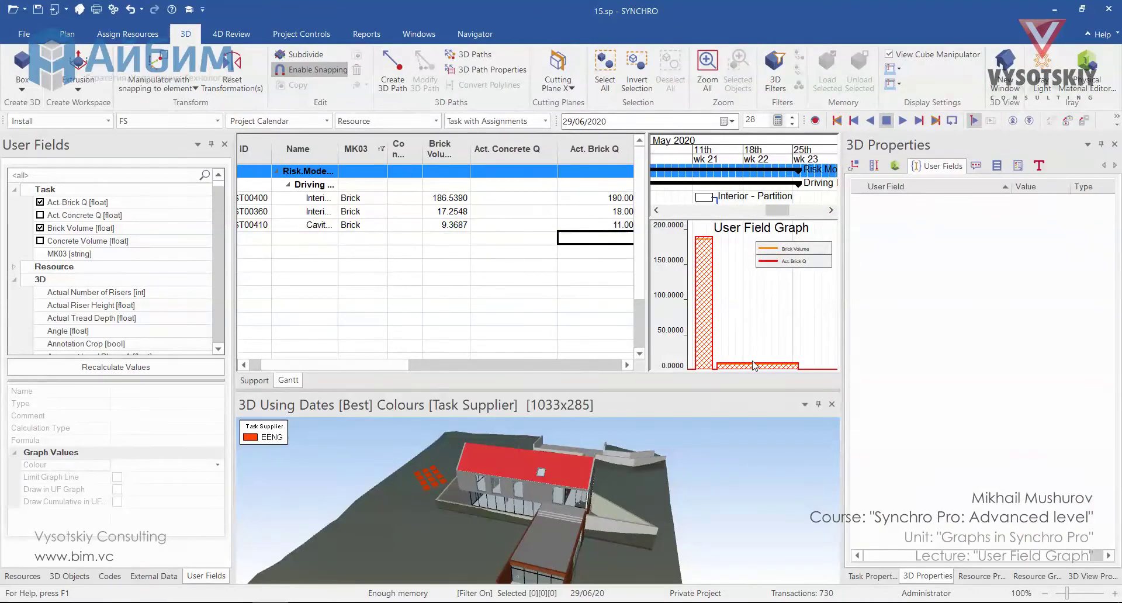
Step: Remove both brick fields from the graph and plot Act. Concrete Q and Concrete Volume again
click(39, 227)
click(40, 202)
click(40, 215)
click(40, 241)
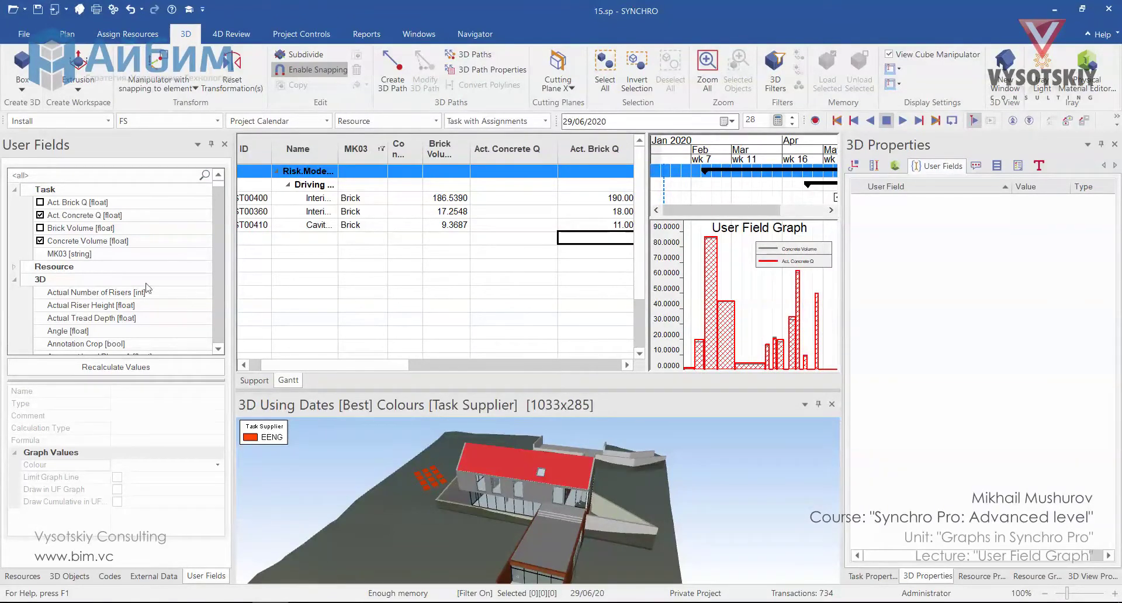
Step: Enable cumulative drawing in the User Field Graph for both Concrete Volume and Act. Concrete Q
click(114, 242)
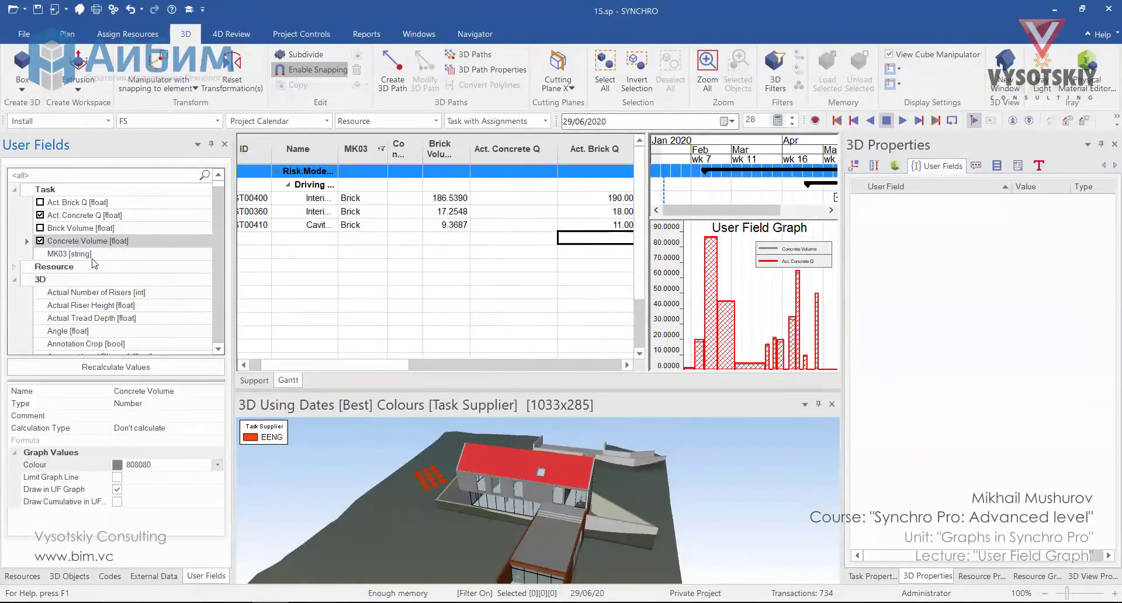
click(117, 502)
key(Up)
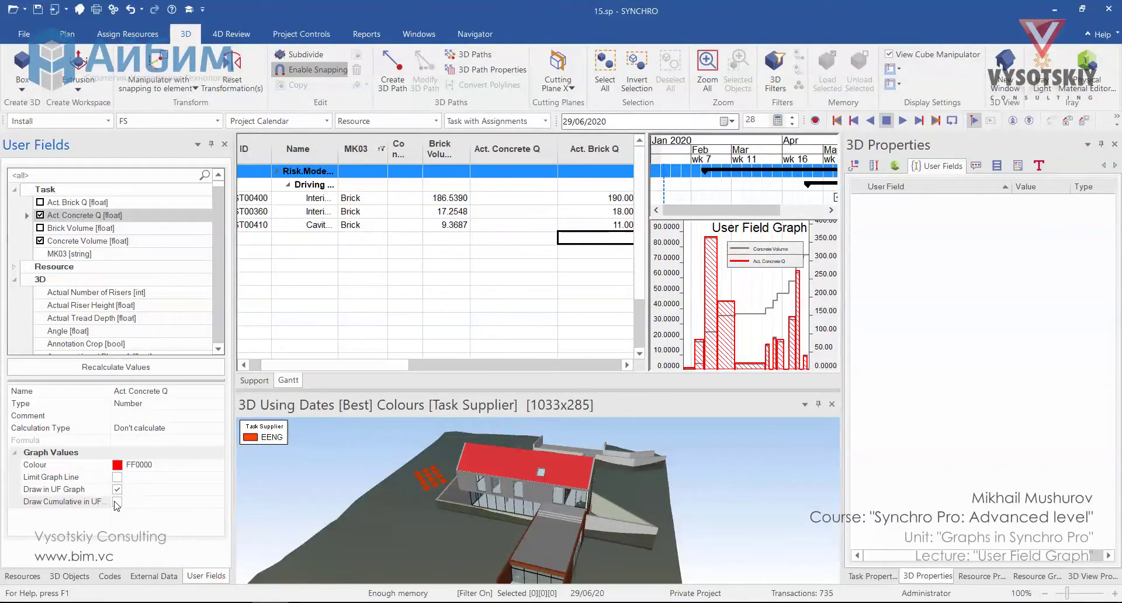
click(116, 502)
scroll(692, 320, up, 2)
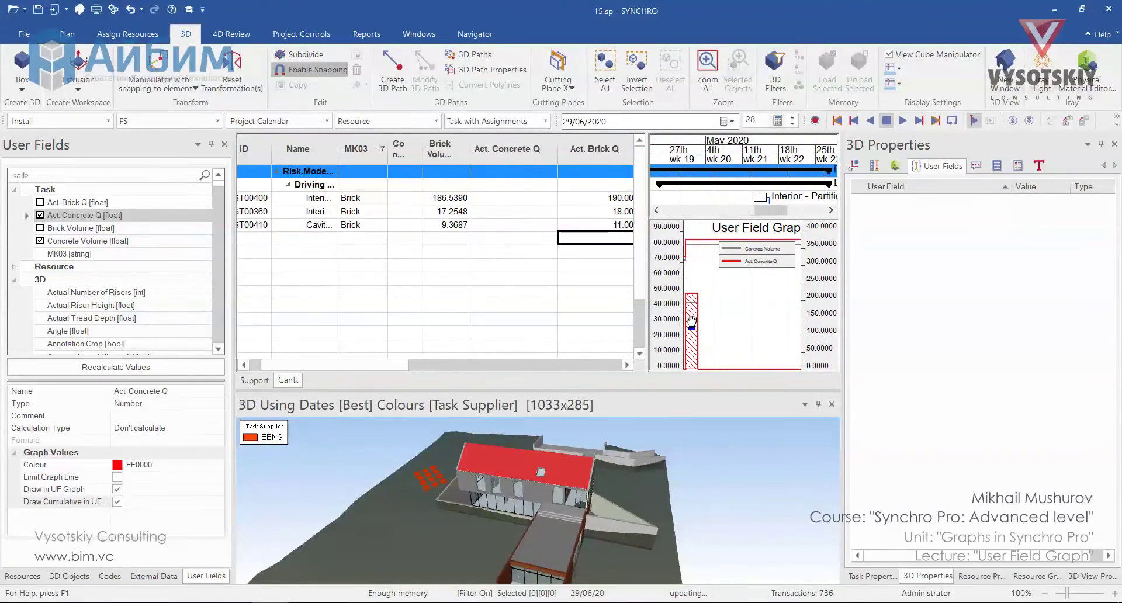
scroll(691, 320, down, 3)
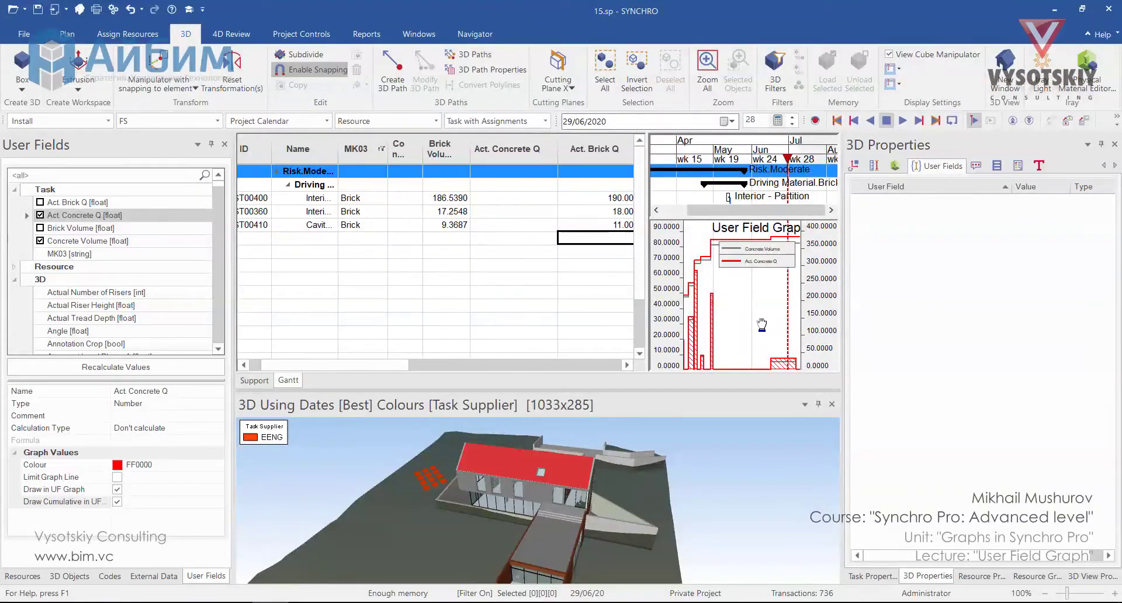
drag(762, 325, 771, 325)
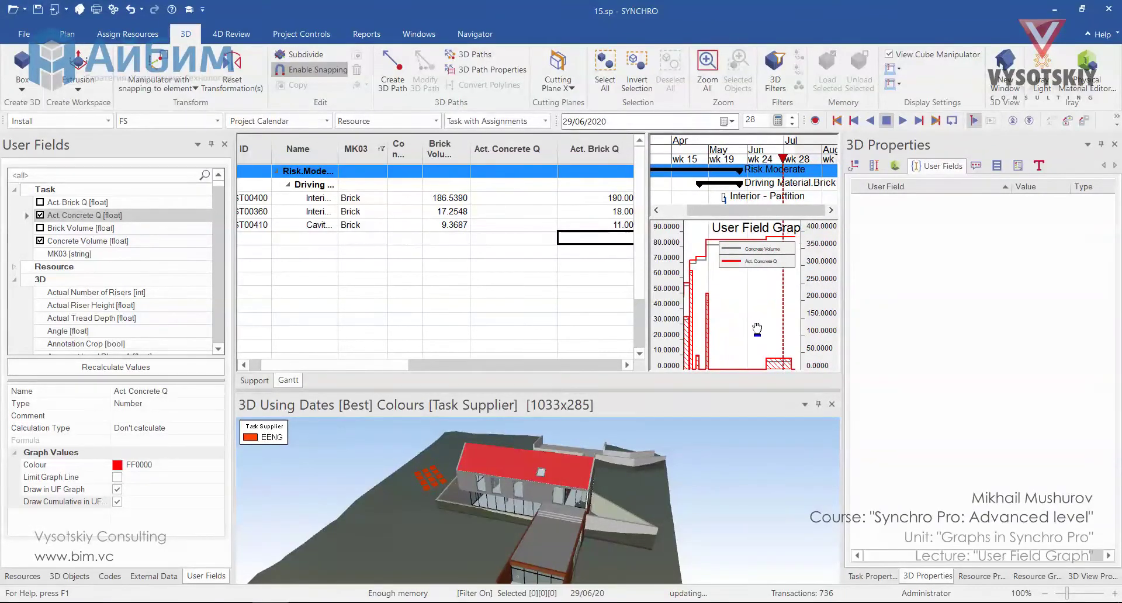
Step: Widen the graph area over the task table and change the graph title to Concrete Usage Graph
drag(646, 263, 475, 263)
right_click(646, 293)
click(696, 325)
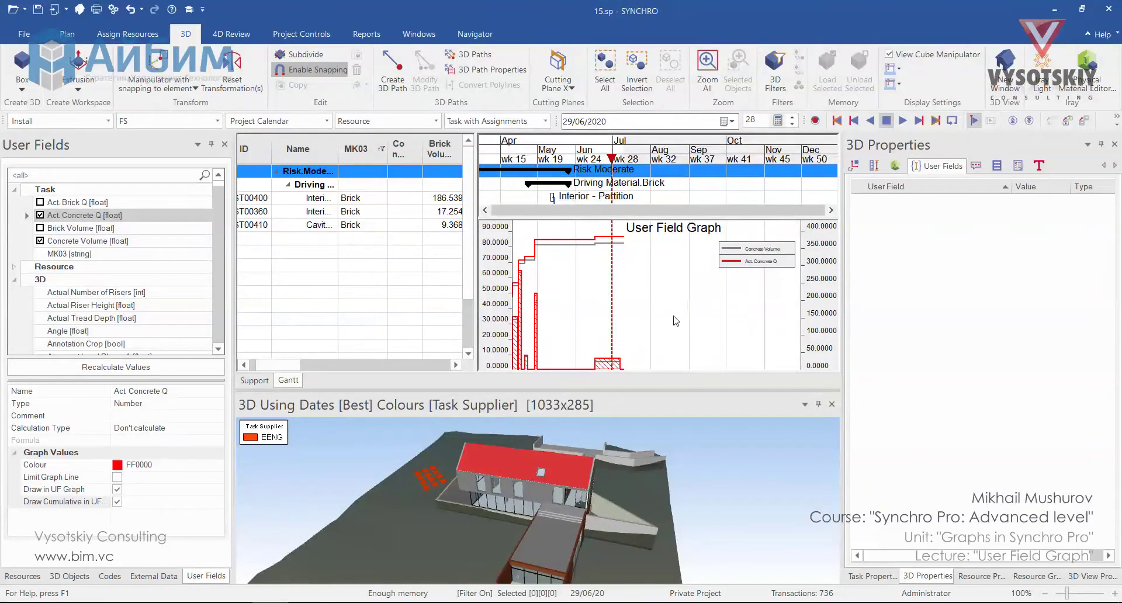
right_click(675, 284)
click(698, 316)
text(Co)
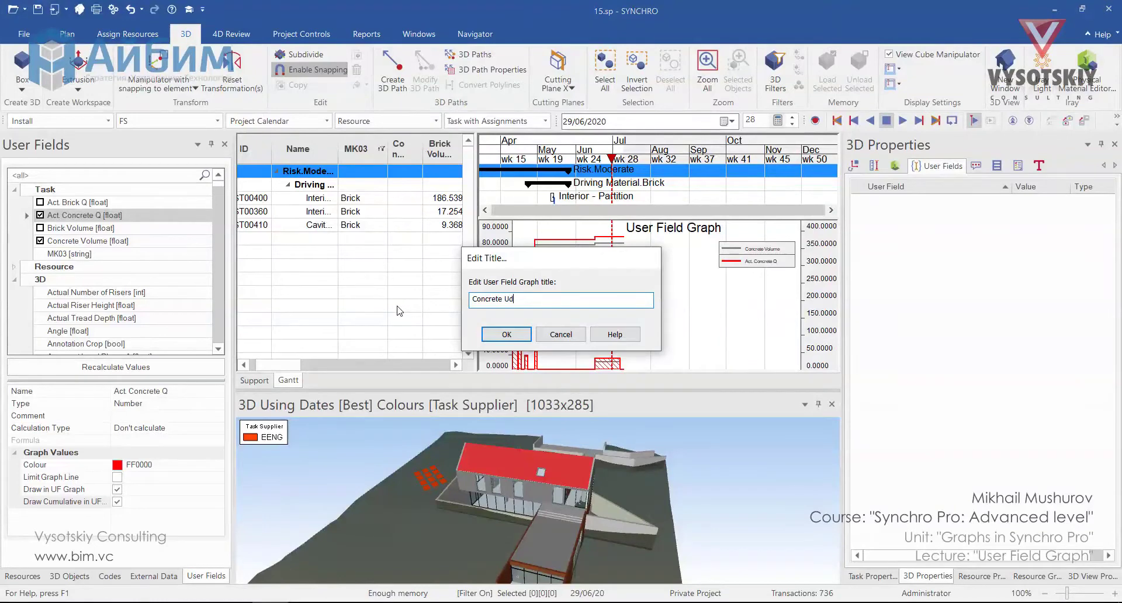
text(ncrete Usage Graph)
key(Return)
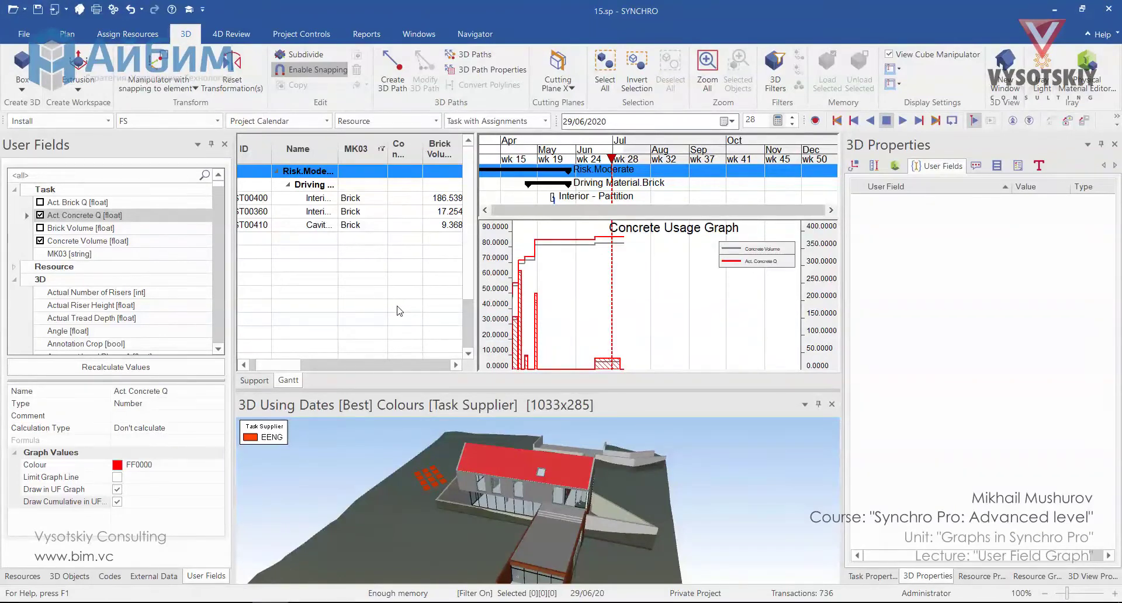
Step: Widen the graph area a little more and move the focus date back to 01/03/2020
drag(474, 246, 455, 245)
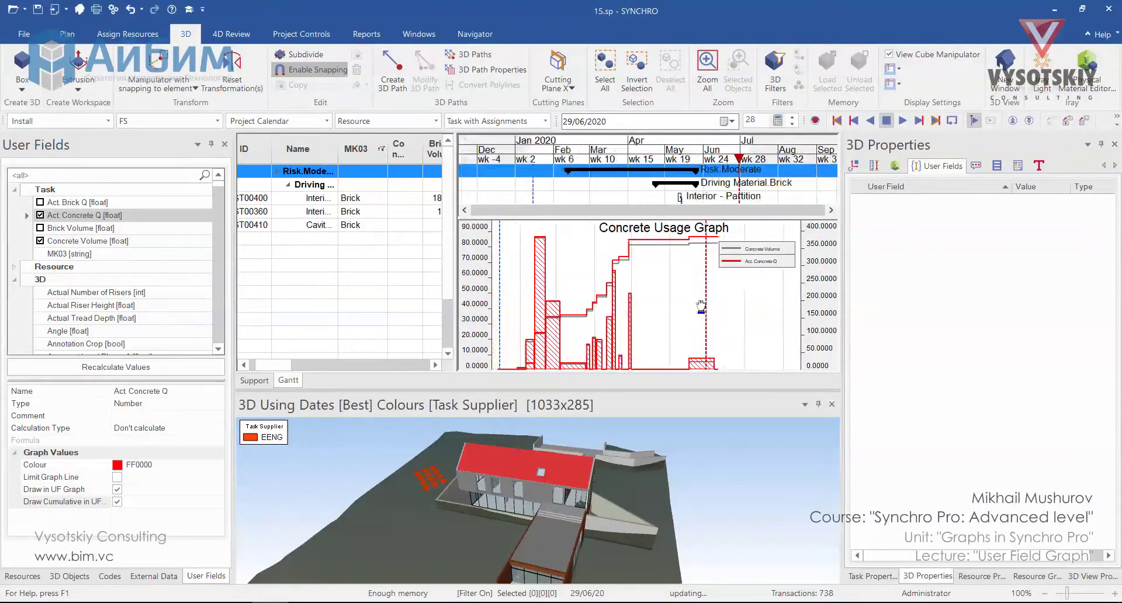
drag(611, 215, 592, 215)
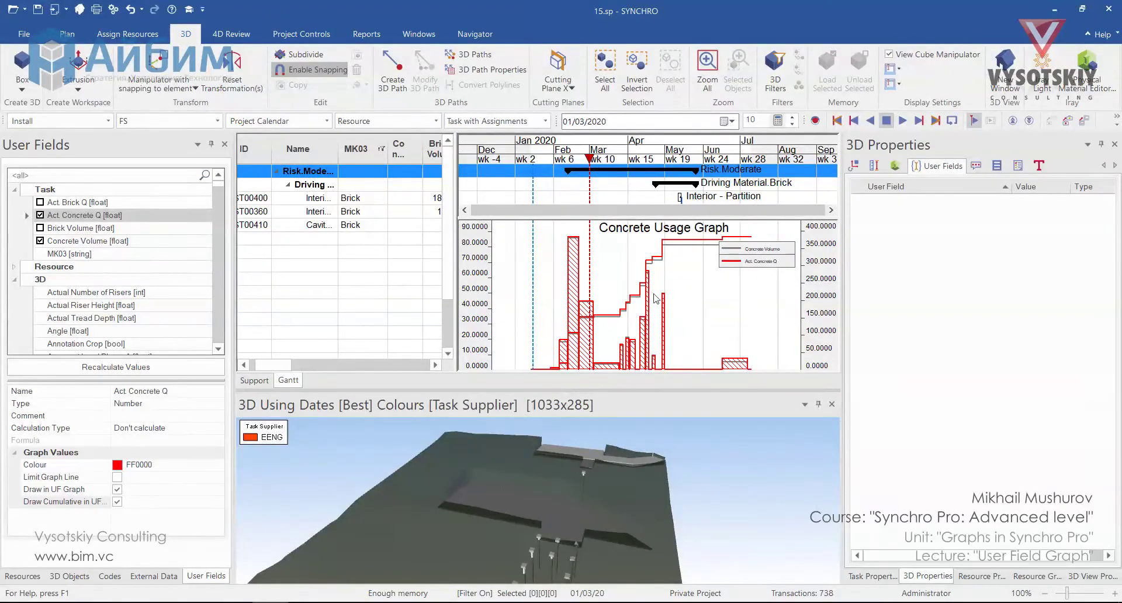